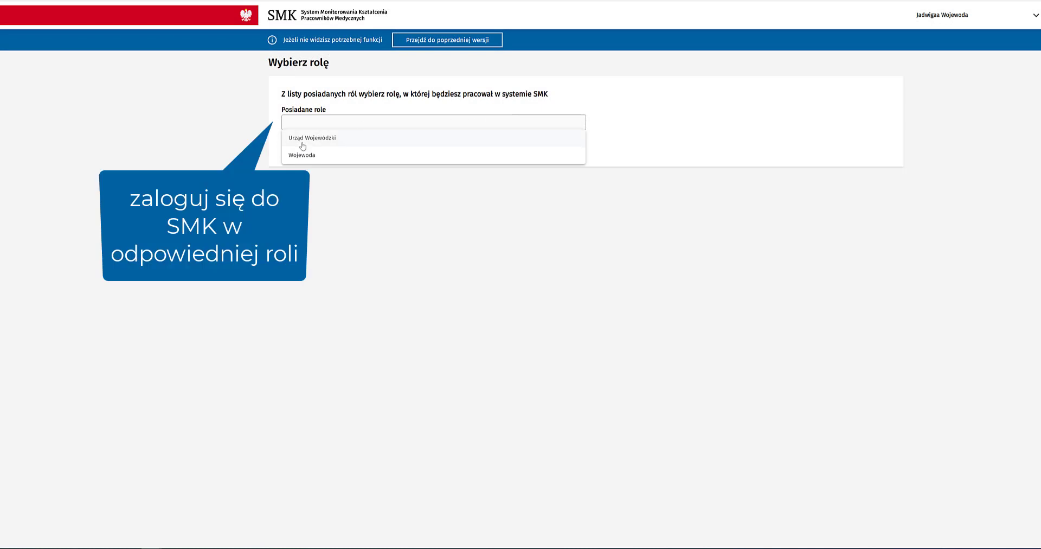
Step: Enter SMK under the Urząd Wojewódzki role and open Wnioski o specjalizację do weryfikacji
{"action": "left_click", "coordinate": [302, 139]}
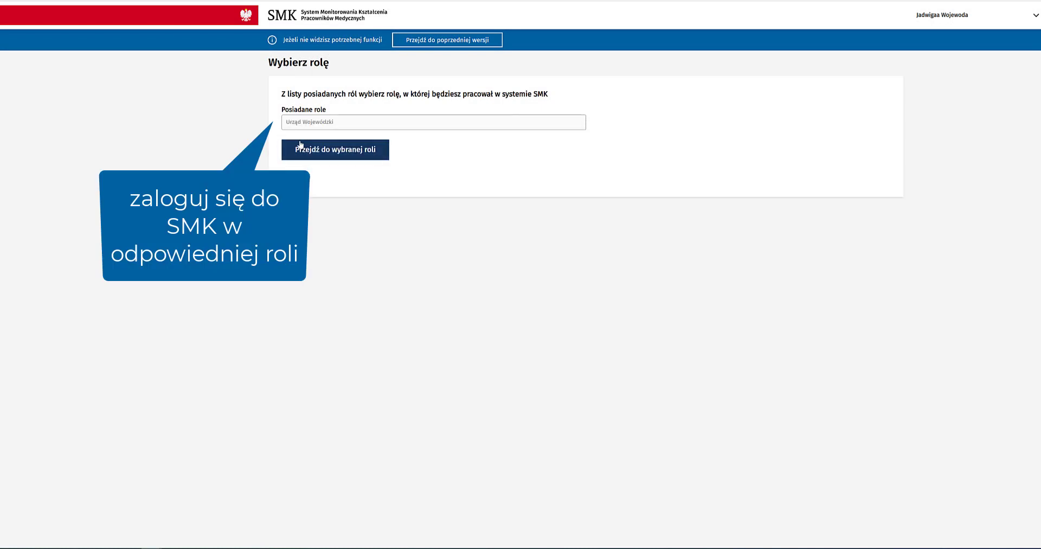
{"action": "left_click", "coordinate": [292, 149]}
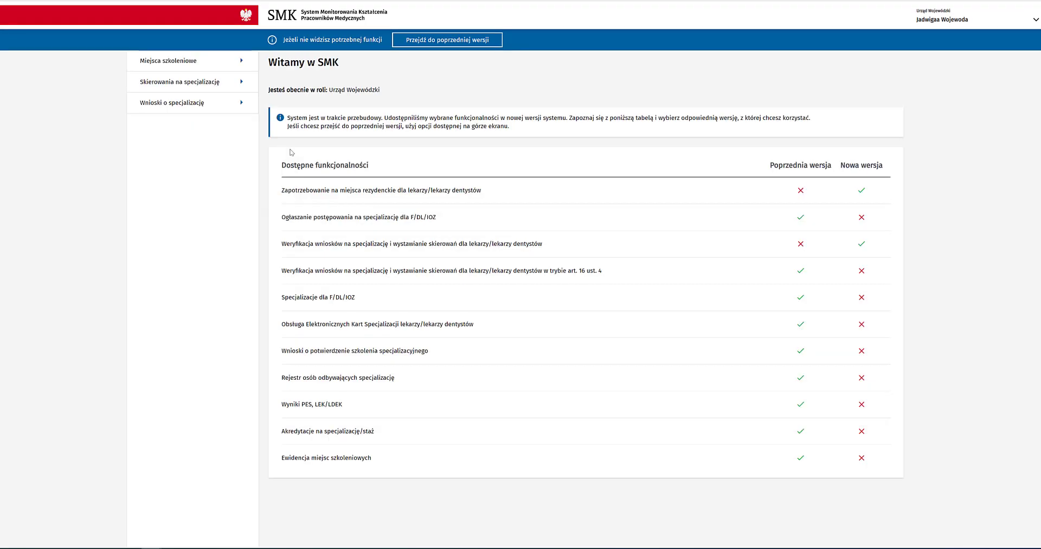
{"action": "left_click", "coordinate": [208, 106]}
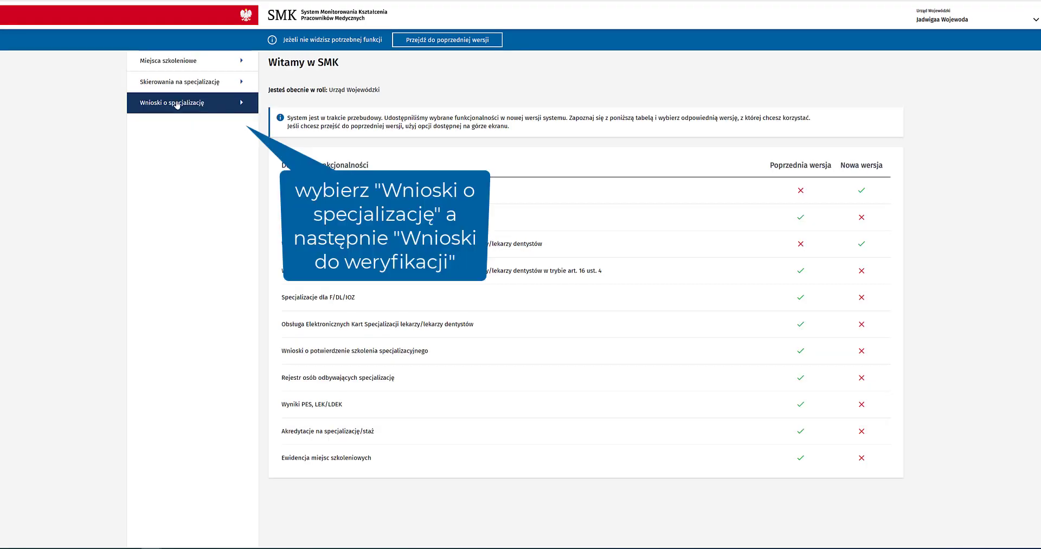
{"action": "left_click", "coordinate": [177, 105]}
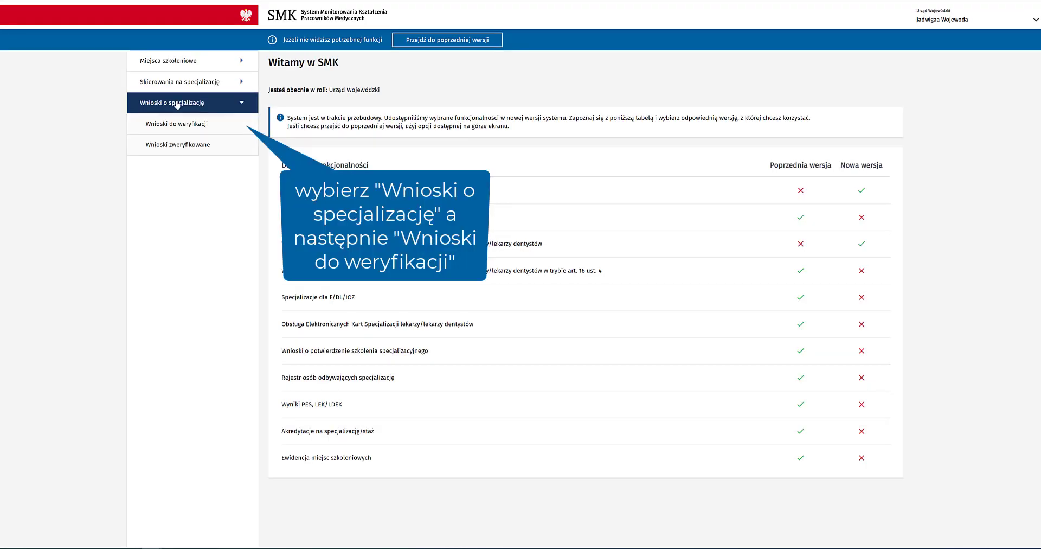
{"action": "left_click", "coordinate": [178, 124]}
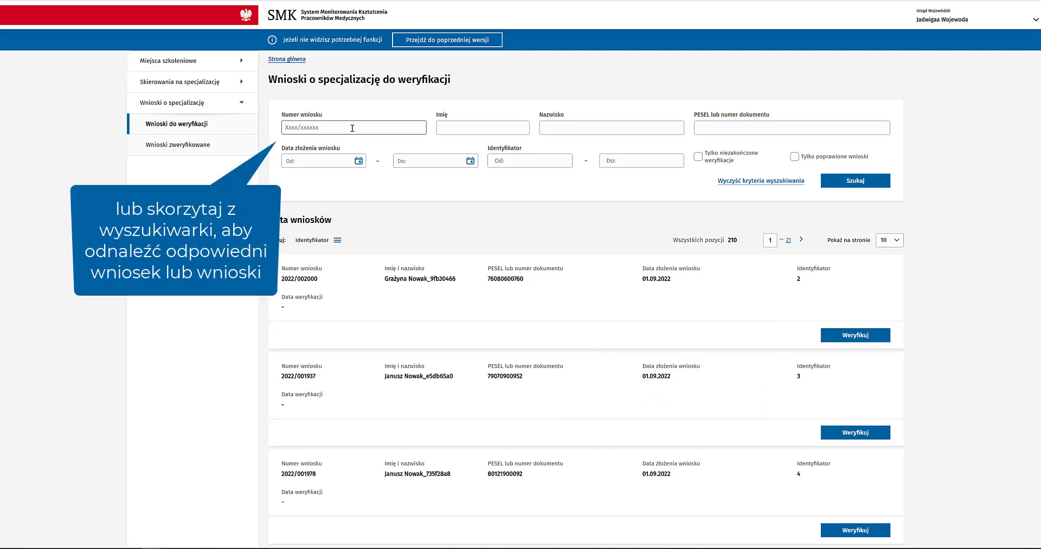
{"action": "left_click", "coordinate": [858, 183]}
{"action": "left_click", "coordinate": [856, 183]}
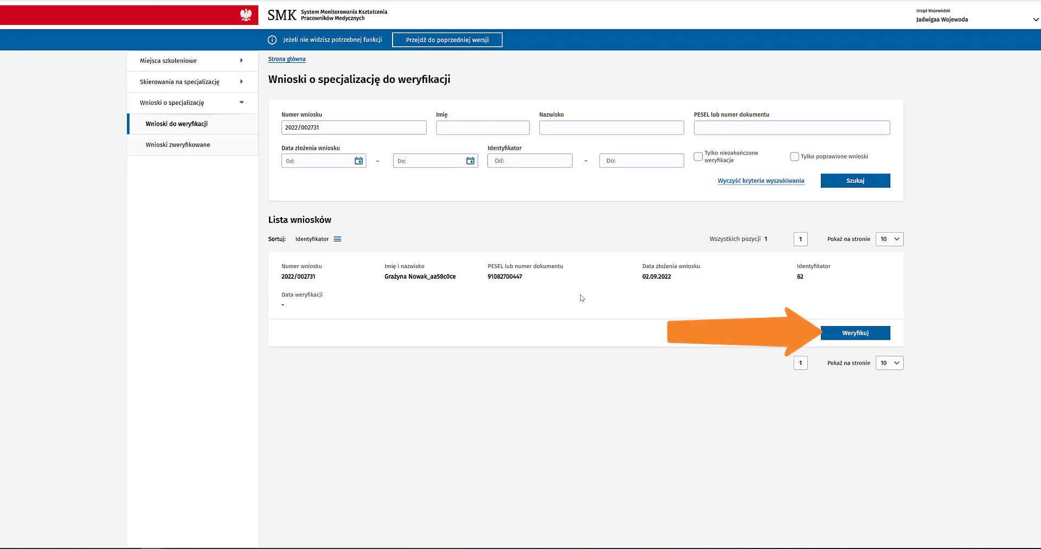
{"action": "left_click", "coordinate": [837, 337]}
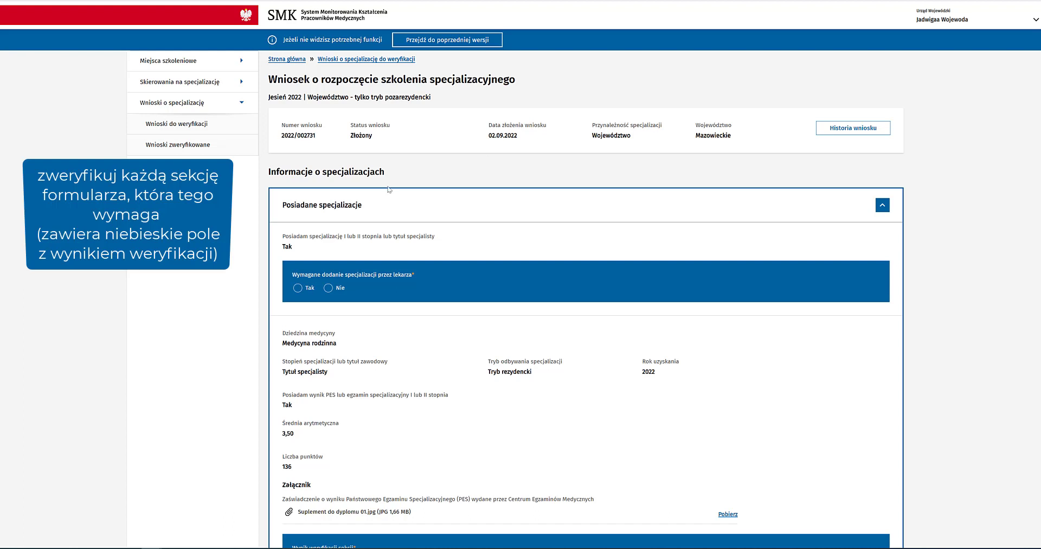
Step: Set 'Wymagane dodanie specjalizacji' to Nie
{"action": "left_click", "coordinate": [298, 288]}
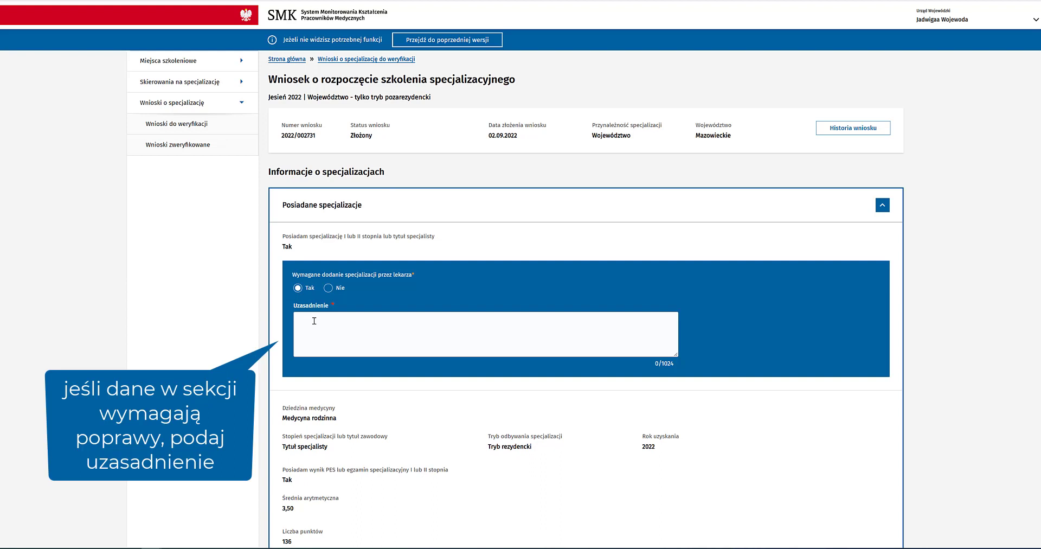
{"action": "left_click", "coordinate": [314, 321]}
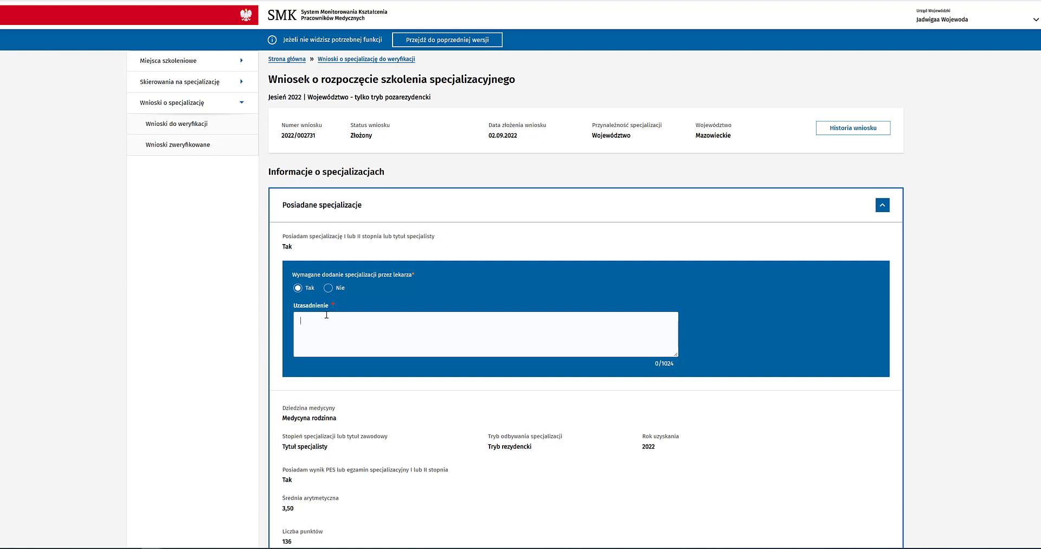
{"action": "left_click", "coordinate": [329, 288]}
Step: Mark Posiadane specjalizacje and Specjalizacja w trakcie as Zatwierdzona
{"action": "scroll", "coordinate": [334, 304], "scroll_direction": "down", "scroll_amount": 3}
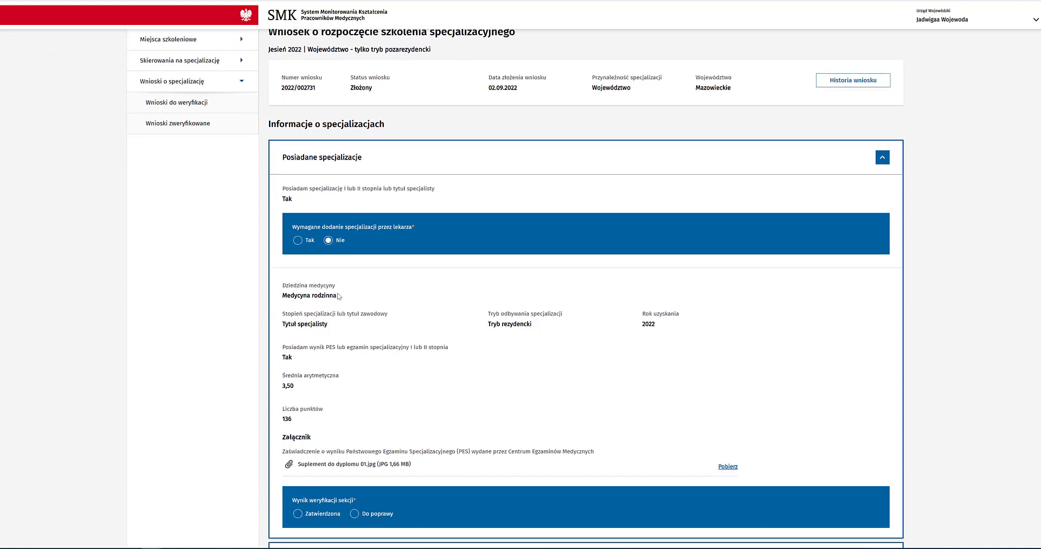
{"action": "scroll", "coordinate": [339, 295], "scroll_direction": "down", "scroll_amount": 4}
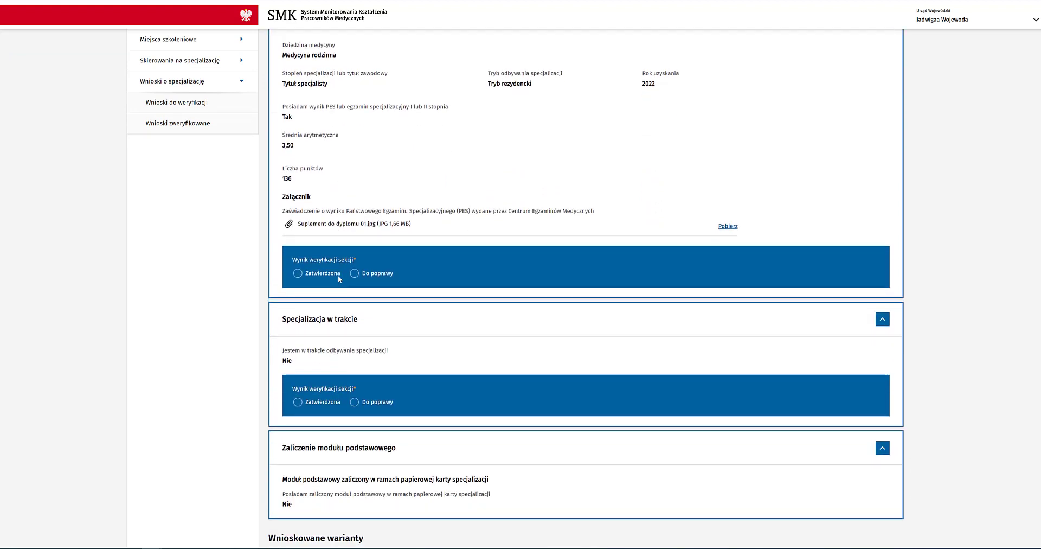
{"action": "left_click", "coordinate": [336, 274]}
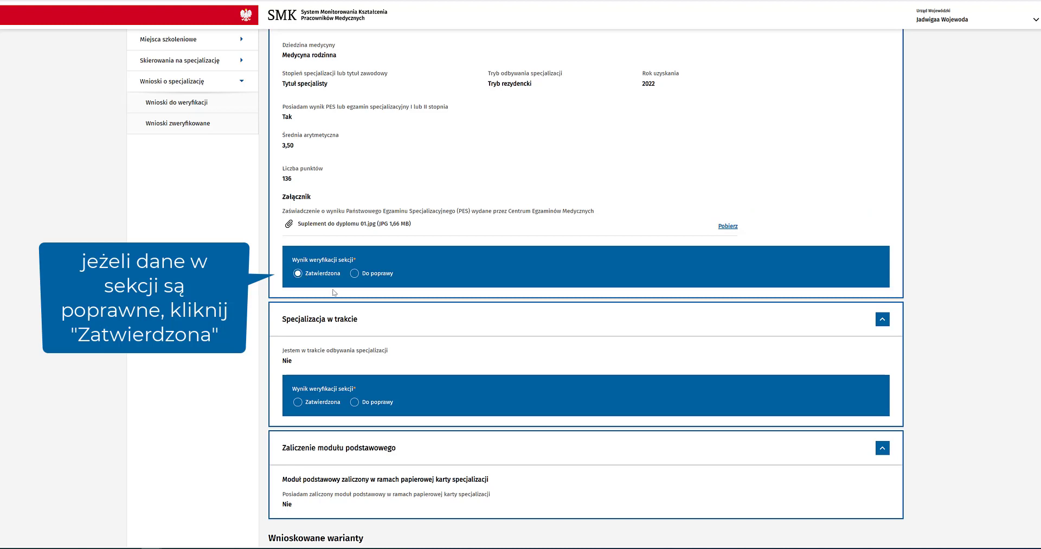
{"action": "scroll", "coordinate": [335, 293], "scroll_direction": "down", "scroll_amount": 1}
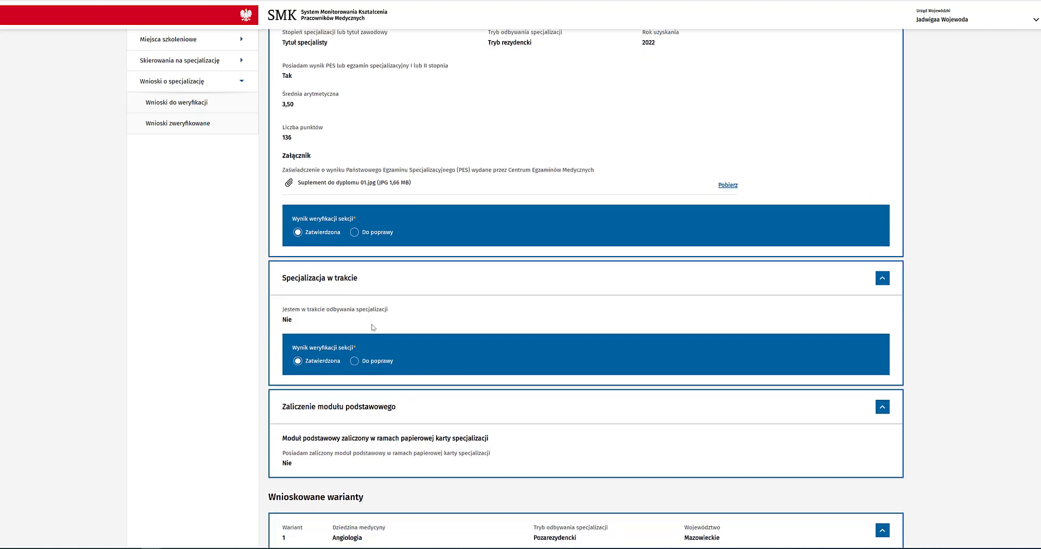
{"action": "scroll", "coordinate": [391, 317], "scroll_direction": "down", "scroll_amount": 3}
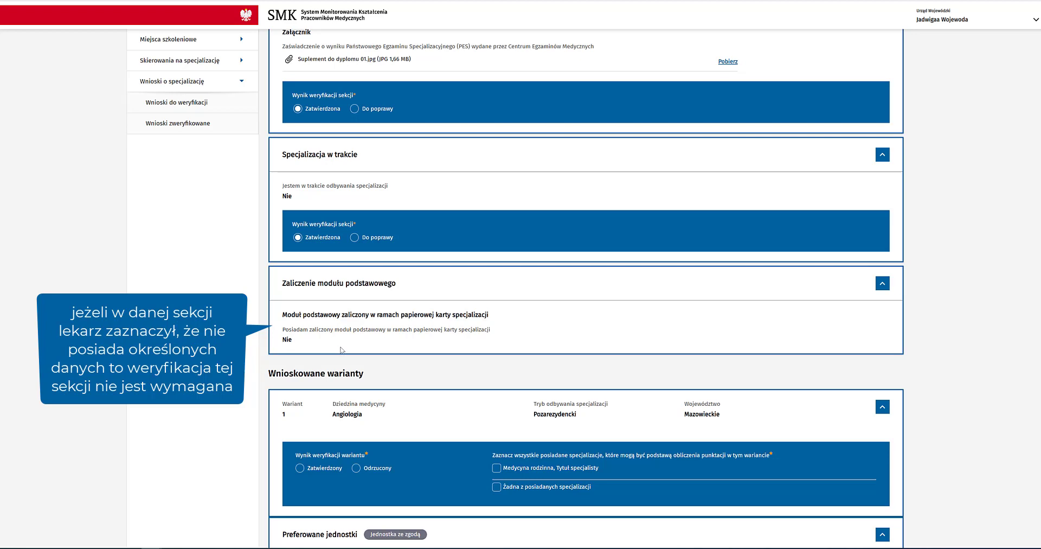
Step: Approve variant 1 Angiologia, tick Medycyna rodzinna for its points, and approve the employer consent
{"action": "scroll", "coordinate": [341, 350], "scroll_direction": "down", "scroll_amount": 4}
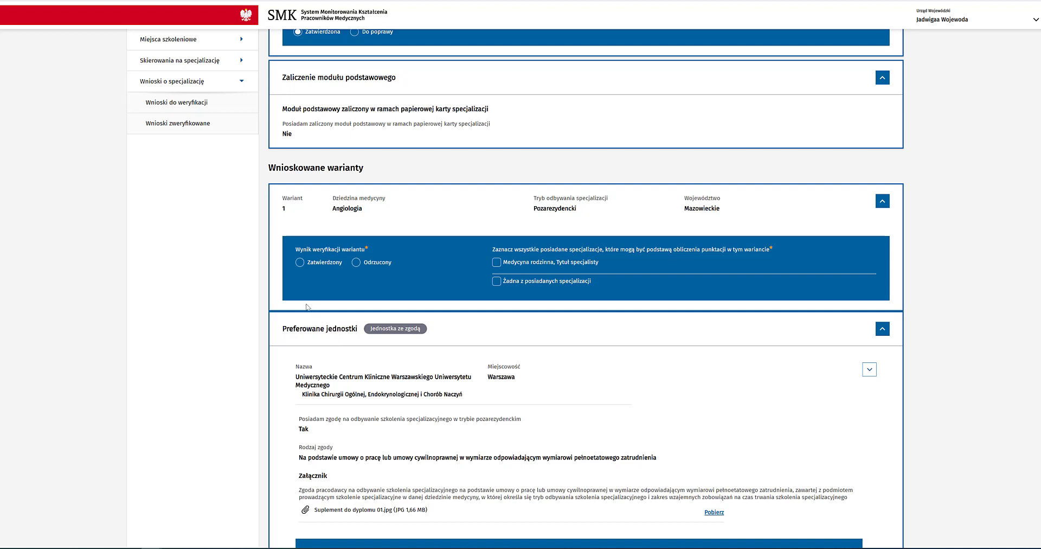
{"action": "left_click", "coordinate": [300, 263]}
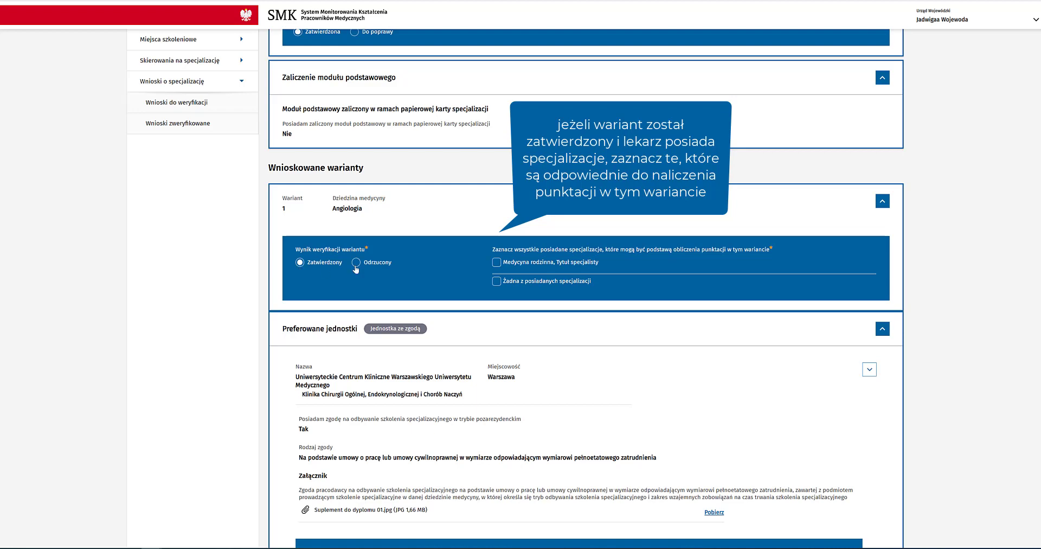
{"action": "left_click", "coordinate": [496, 263]}
{"action": "scroll", "coordinate": [435, 259], "scroll_direction": "down", "scroll_amount": 4}
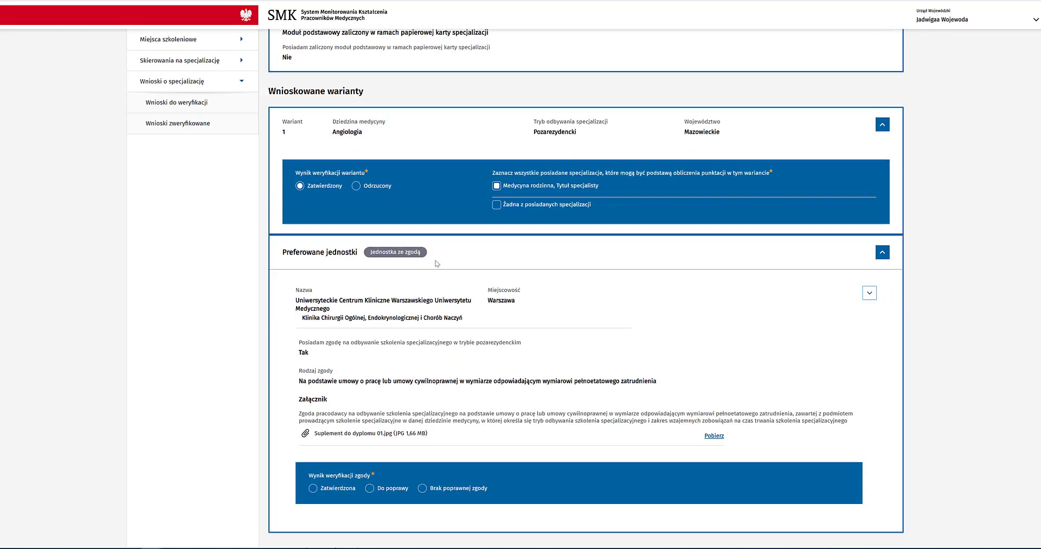
{"action": "left_click", "coordinate": [317, 356]}
Step: Approve the professional licence, LEK exam result and study grade average sections
{"action": "scroll", "coordinate": [320, 360], "scroll_direction": "down", "scroll_amount": 3}
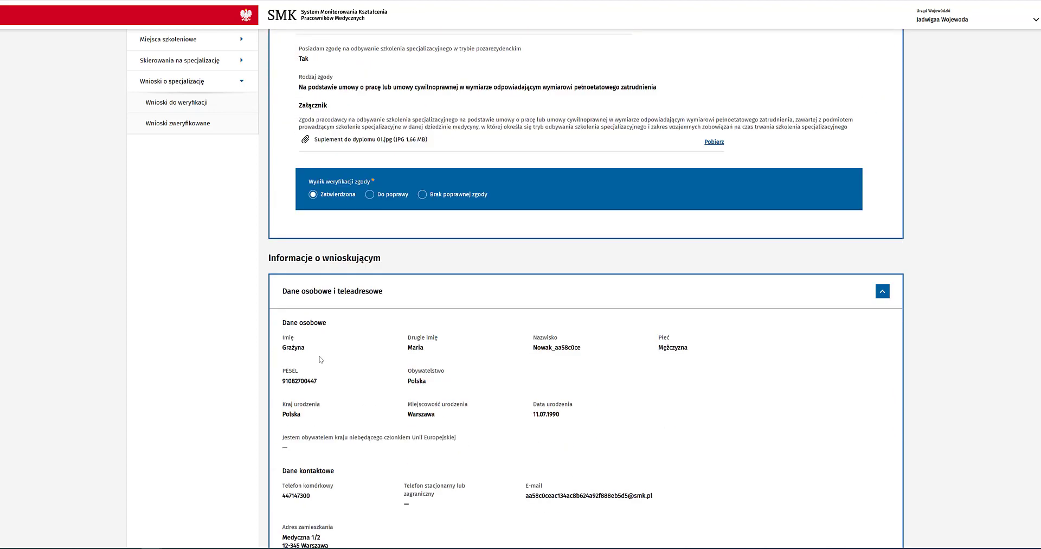
{"action": "scroll", "coordinate": [320, 359], "scroll_direction": "down", "scroll_amount": 7}
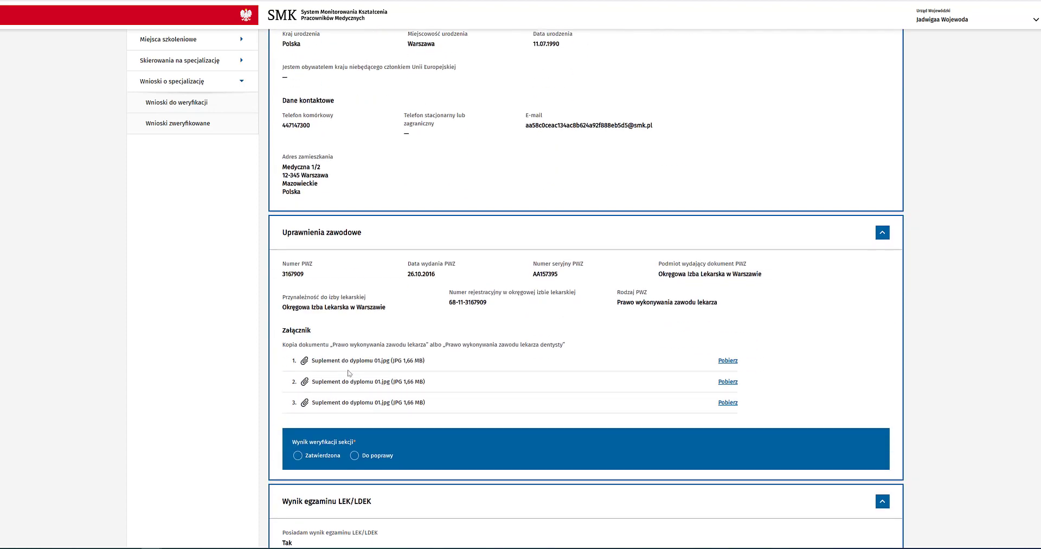
{"action": "scroll", "coordinate": [349, 373], "scroll_direction": "down", "scroll_amount": 1}
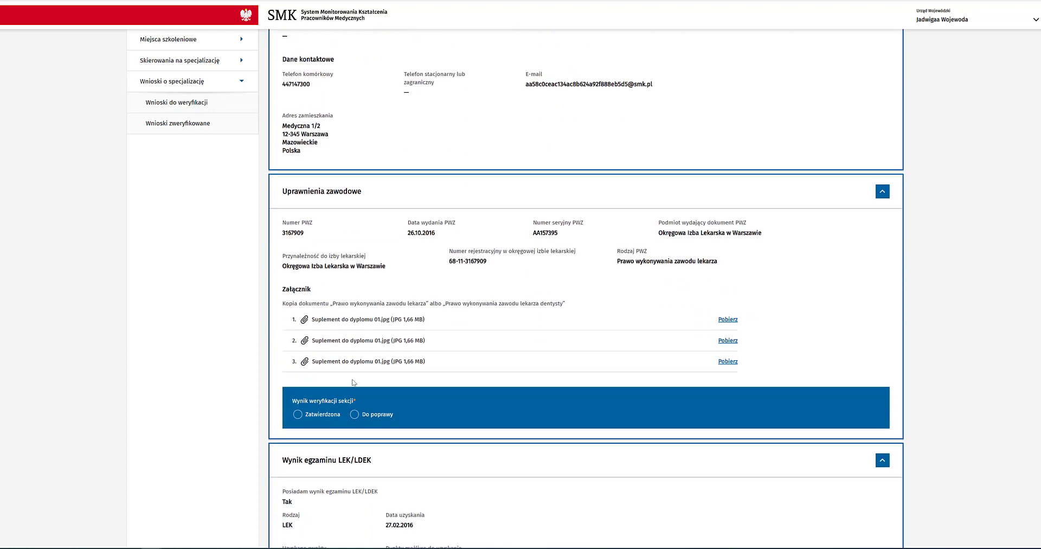
{"action": "left_click", "coordinate": [297, 415]}
{"action": "scroll", "coordinate": [306, 402], "scroll_direction": "down", "scroll_amount": 5}
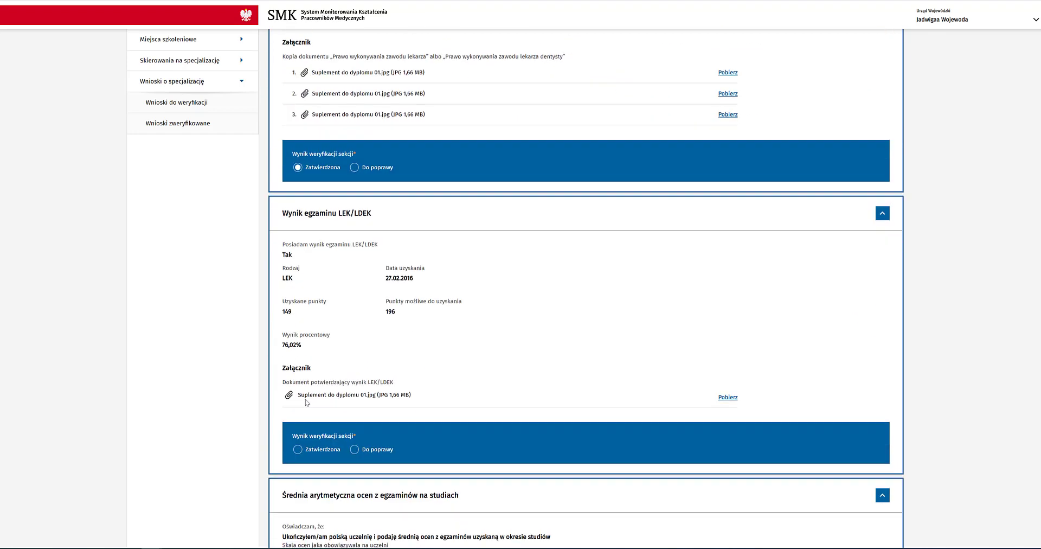
{"action": "left_click", "coordinate": [304, 450]}
{"action": "scroll", "coordinate": [353, 384], "scroll_direction": "down", "scroll_amount": 6}
{"action": "scroll", "coordinate": [353, 383], "scroll_direction": "down", "scroll_amount": 1}
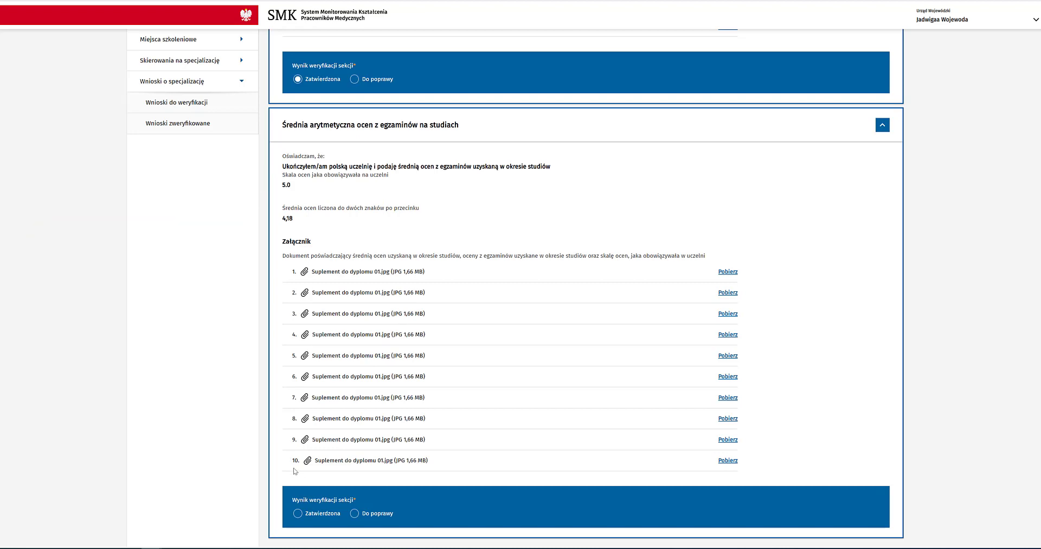
{"action": "left_click", "coordinate": [298, 513]}
Step: Approve the doctorate diploma, publications, employment period and teaching position sections
{"action": "scroll", "coordinate": [314, 512], "scroll_direction": "down", "scroll_amount": 5}
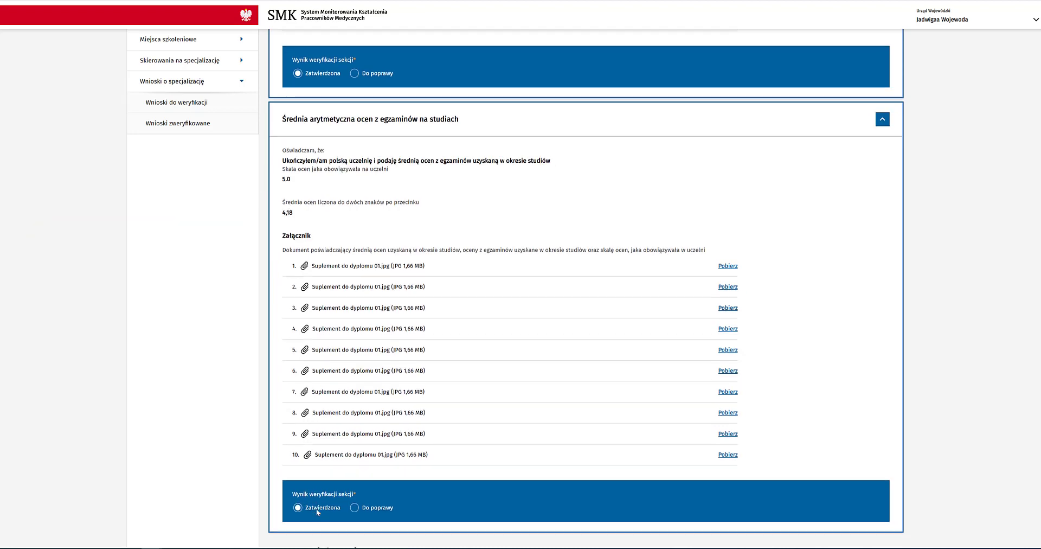
{"action": "scroll", "coordinate": [318, 511], "scroll_direction": "down", "scroll_amount": 2}
{"action": "left_click", "coordinate": [297, 356]}
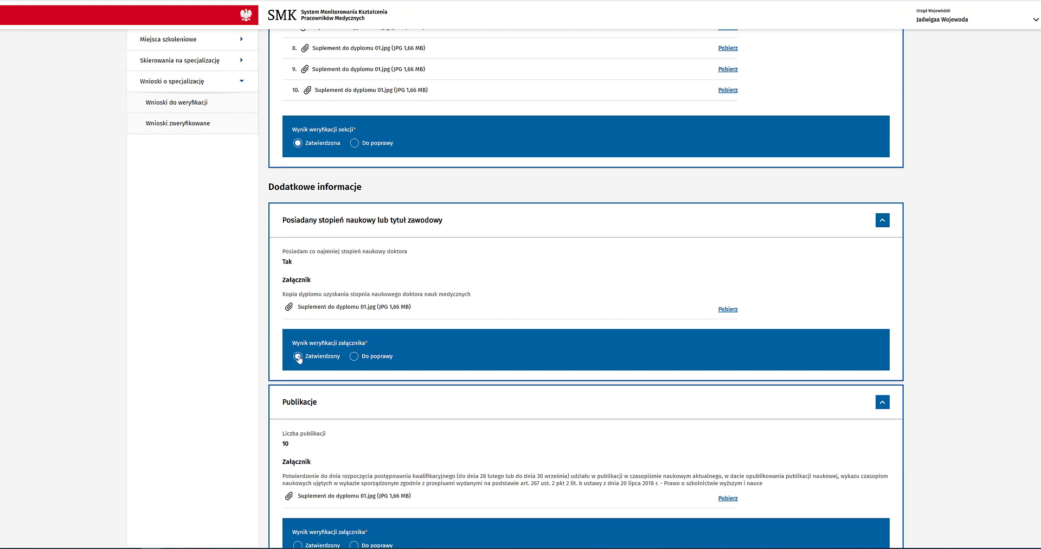
{"action": "scroll", "coordinate": [298, 358], "scroll_direction": "down", "scroll_amount": 4}
{"action": "left_click", "coordinate": [298, 340]}
{"action": "scroll", "coordinate": [298, 340], "scroll_direction": "down", "scroll_amount": 3}
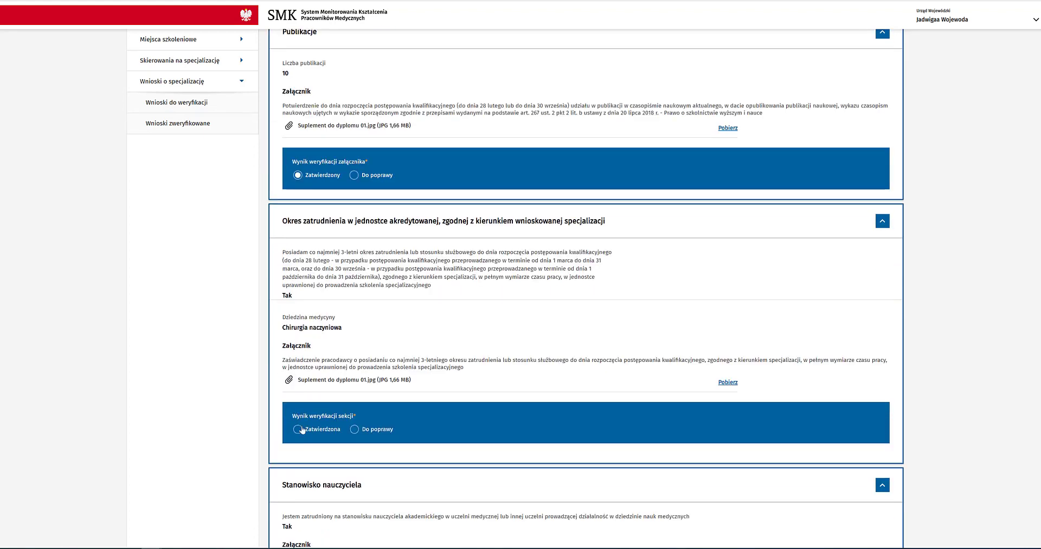
{"action": "left_click", "coordinate": [298, 430]}
{"action": "scroll", "coordinate": [298, 428], "scroll_direction": "down", "scroll_amount": 5}
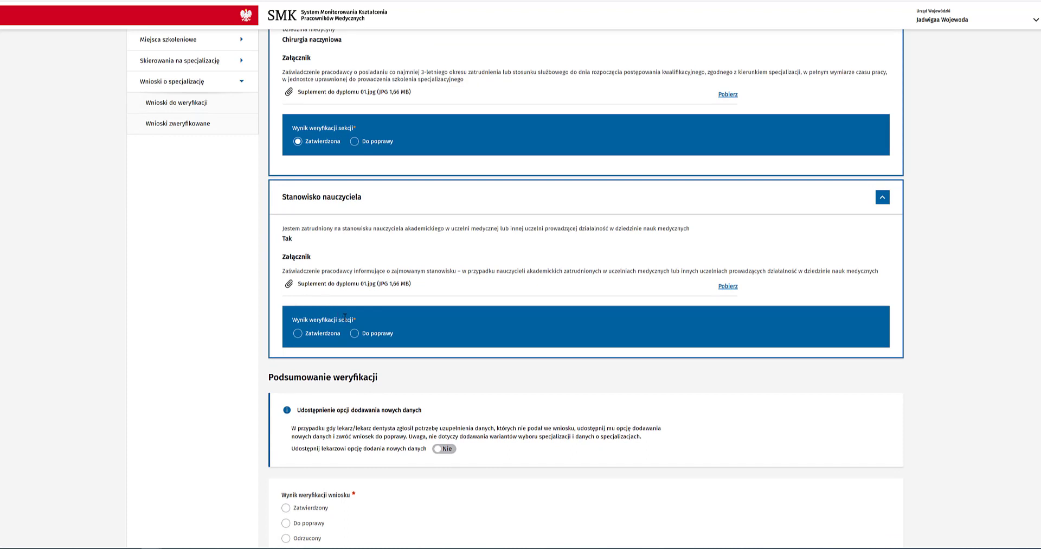
{"action": "left_click", "coordinate": [350, 343]}
{"action": "scroll", "coordinate": [442, 454], "scroll_direction": "down", "scroll_amount": 3}
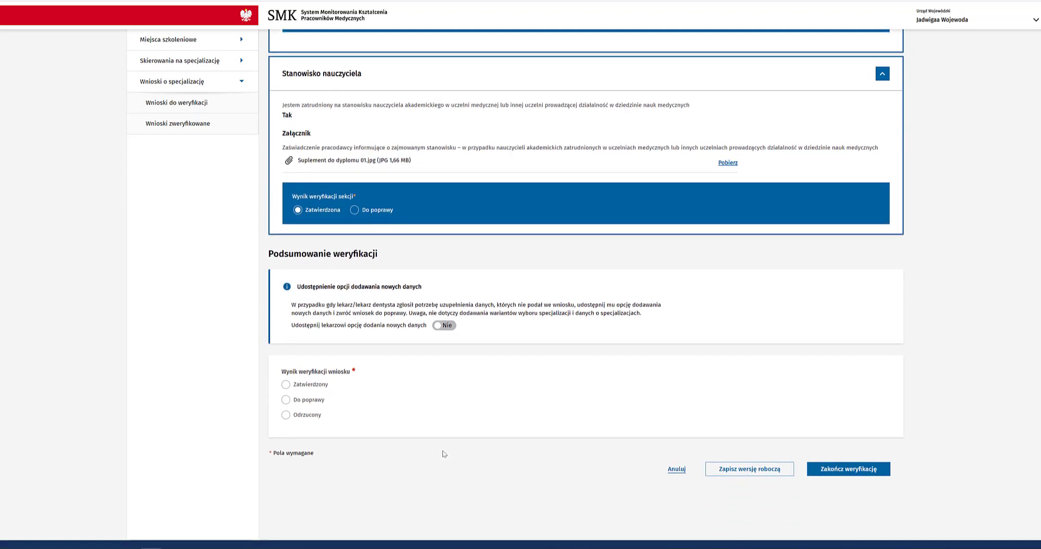
Step: Set Wynik weryfikacji wniosku to Zatwierdzony and finish the verification
{"action": "left_click", "coordinate": [286, 385]}
{"action": "left_click", "coordinate": [865, 474]}
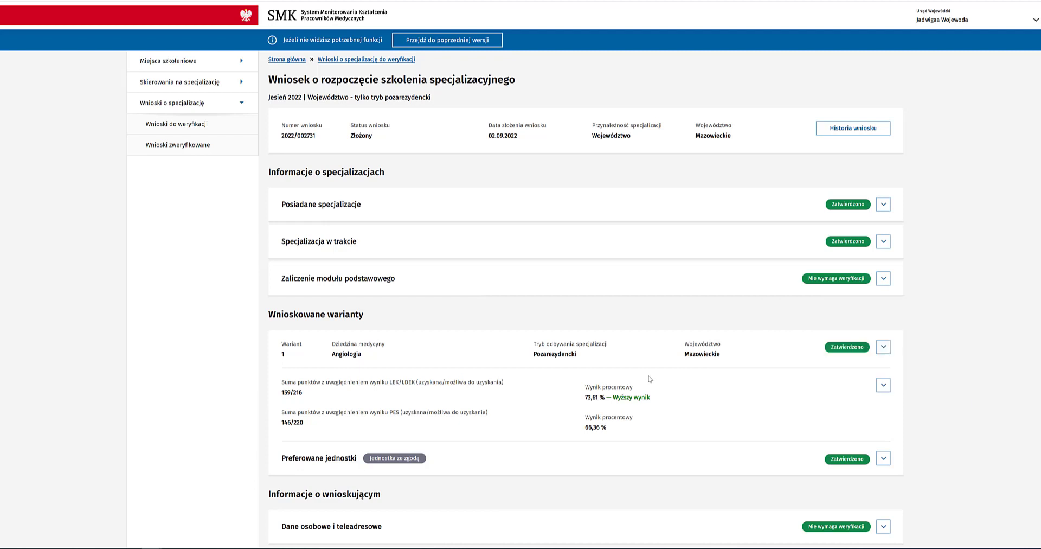
{"action": "left_click", "coordinate": [883, 349]}
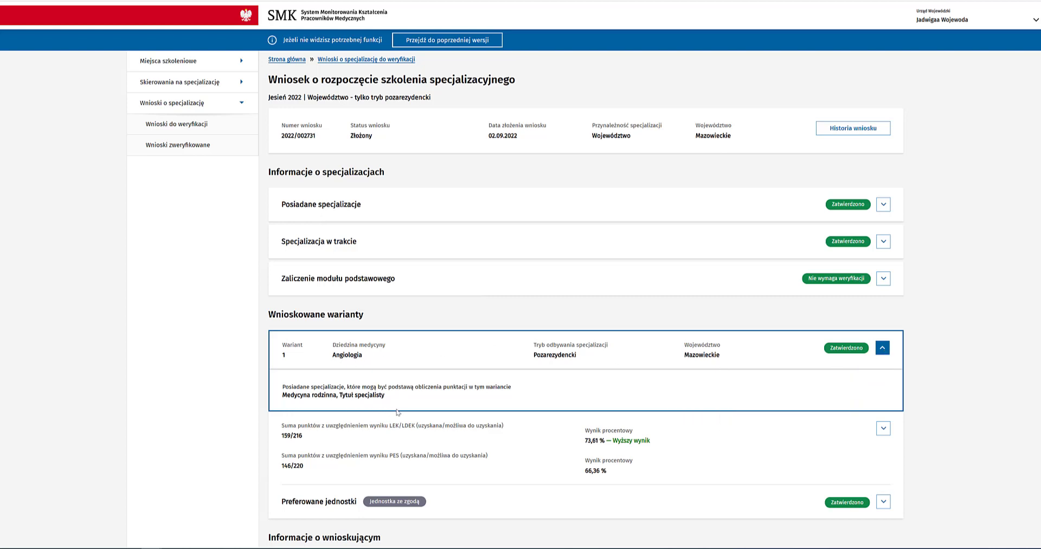
{"action": "left_click", "coordinate": [882, 349]}
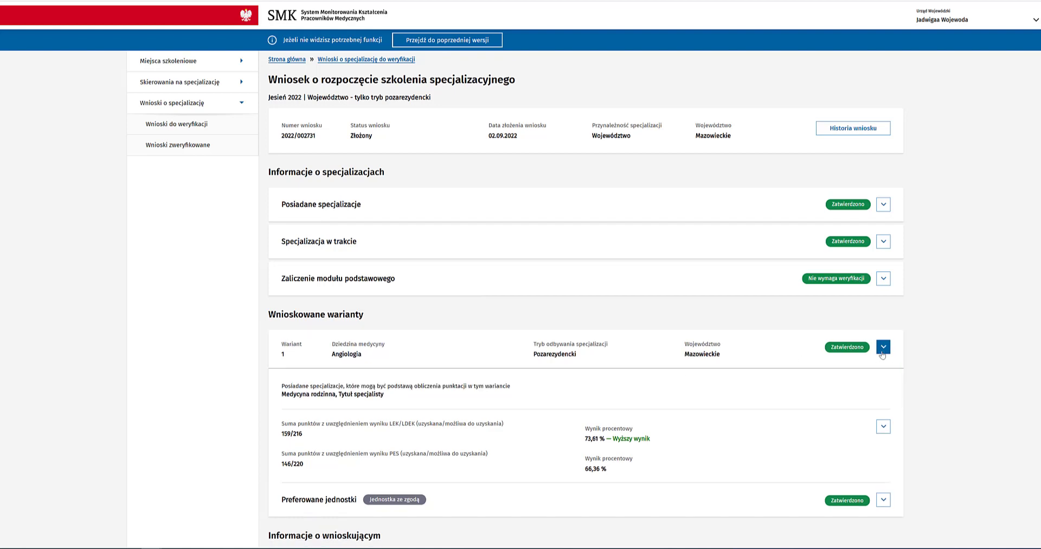
{"action": "left_click", "coordinate": [883, 387]}
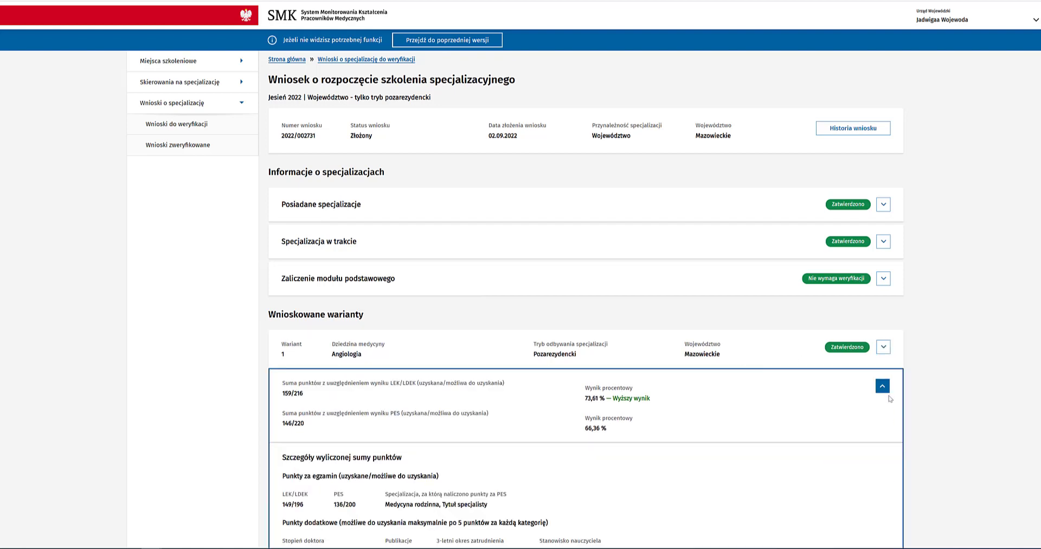
{"action": "scroll", "coordinate": [889, 396], "scroll_direction": "down", "scroll_amount": 2}
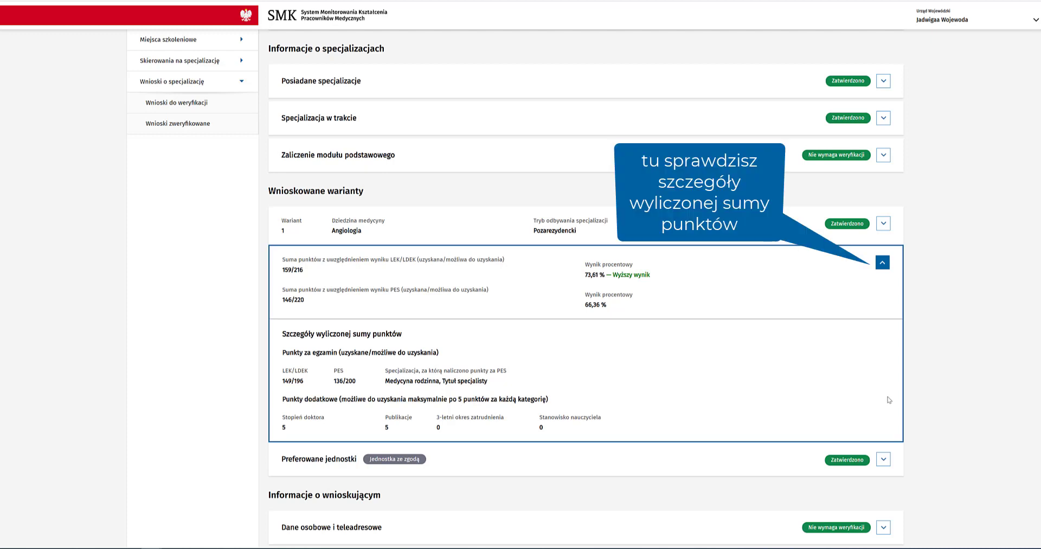
{"action": "left_click", "coordinate": [882, 263]}
{"action": "scroll", "coordinate": [949, 345], "scroll_direction": "down", "scroll_amount": 8}
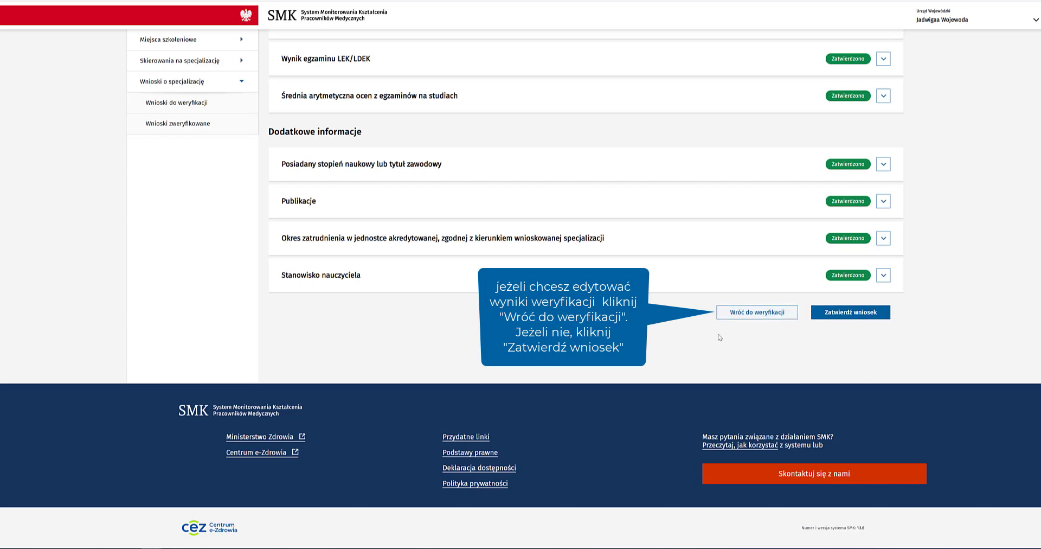
{"action": "left_click", "coordinate": [872, 313]}
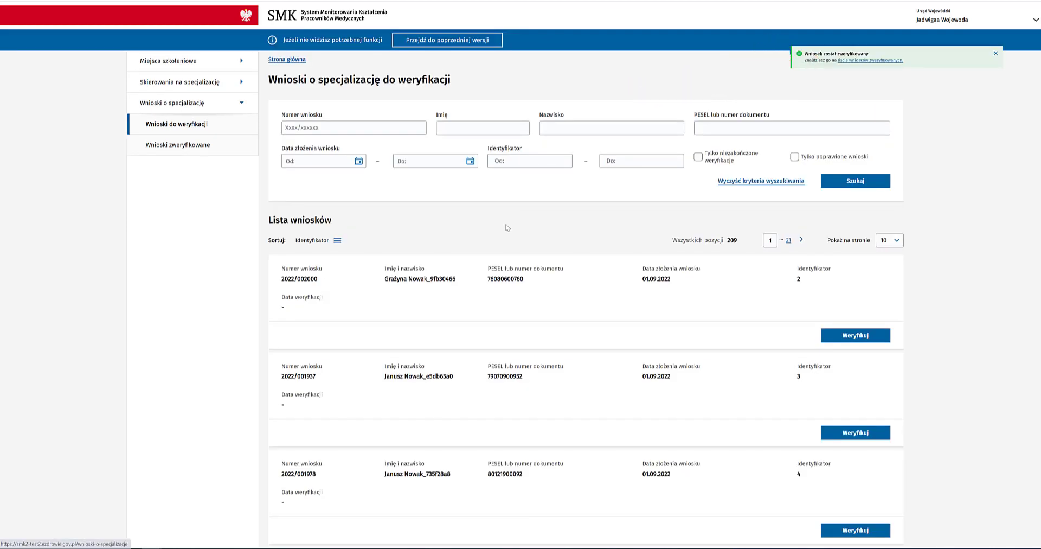
Step: Sort Wnioski zweryfikowane by Data weryfikacji, newest first, and open the first row's Szczegóły
{"action": "left_click", "coordinate": [186, 150]}
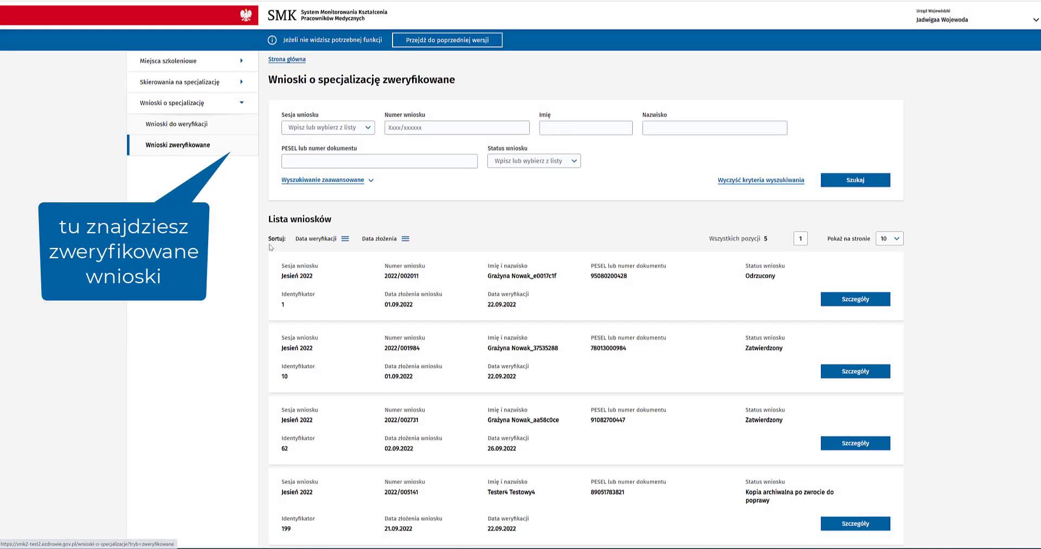
{"action": "scroll", "coordinate": [247, 267], "scroll_direction": "down", "scroll_amount": 1}
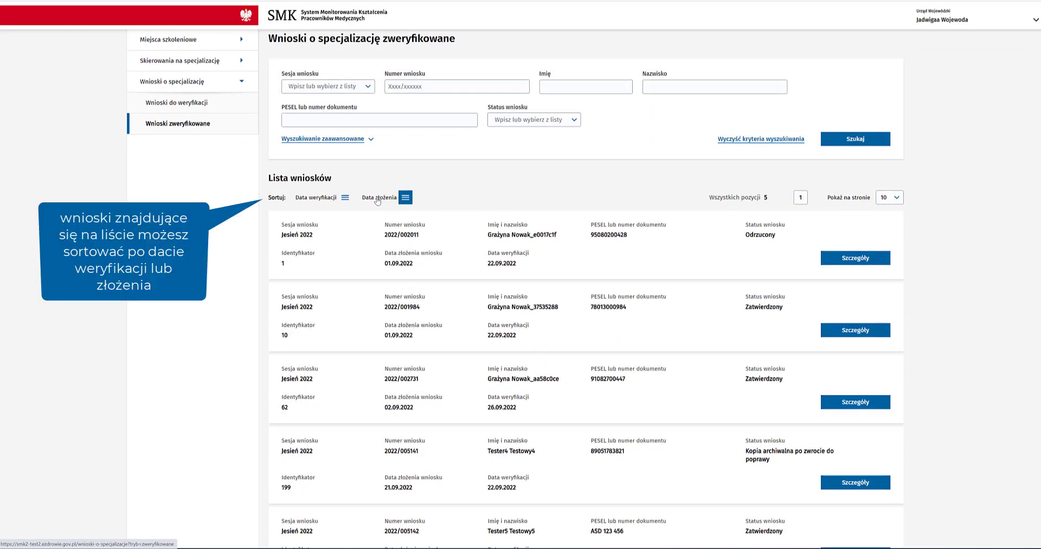
{"action": "left_click", "coordinate": [317, 203]}
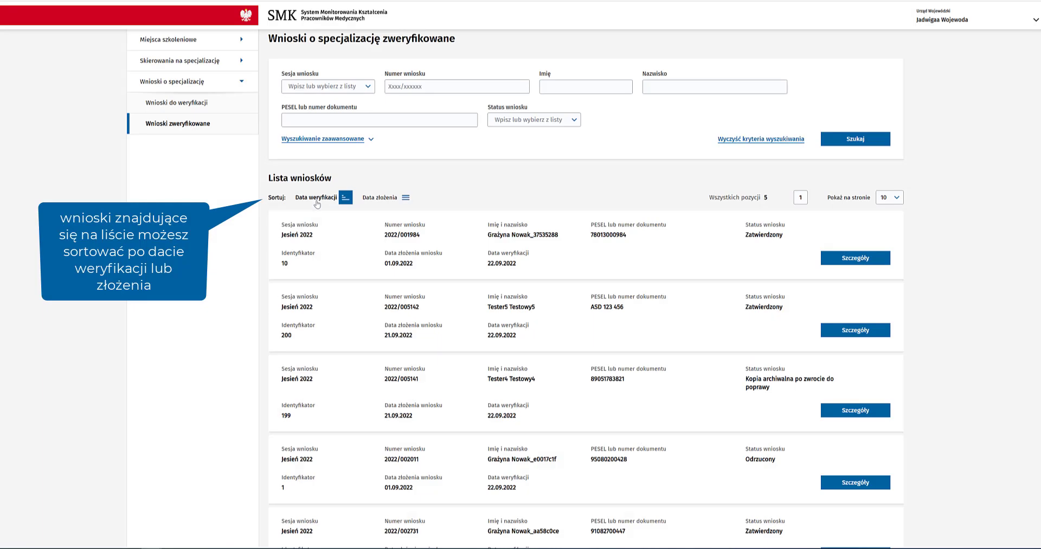
{"action": "left_click", "coordinate": [322, 199]}
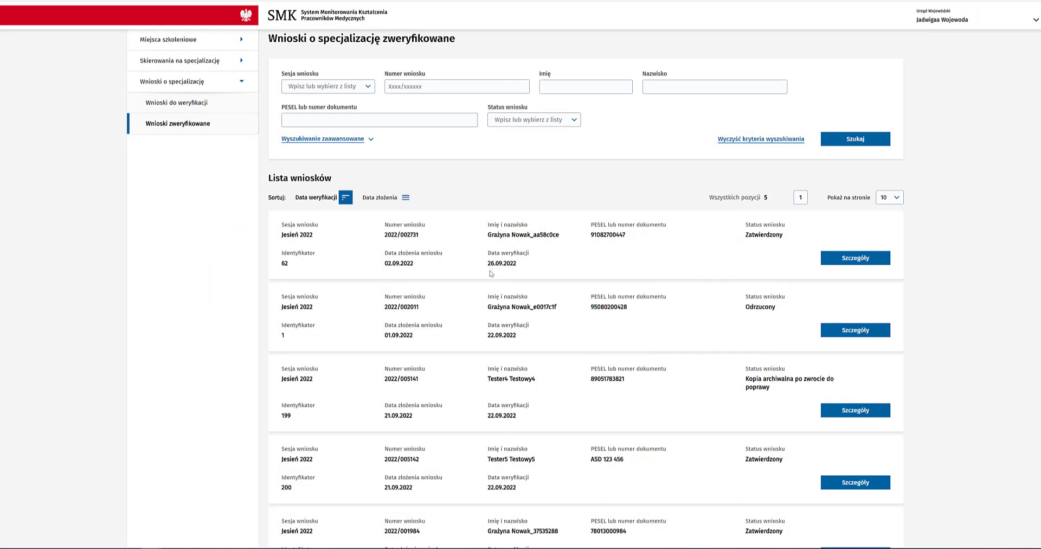
{"action": "left_click", "coordinate": [864, 258]}
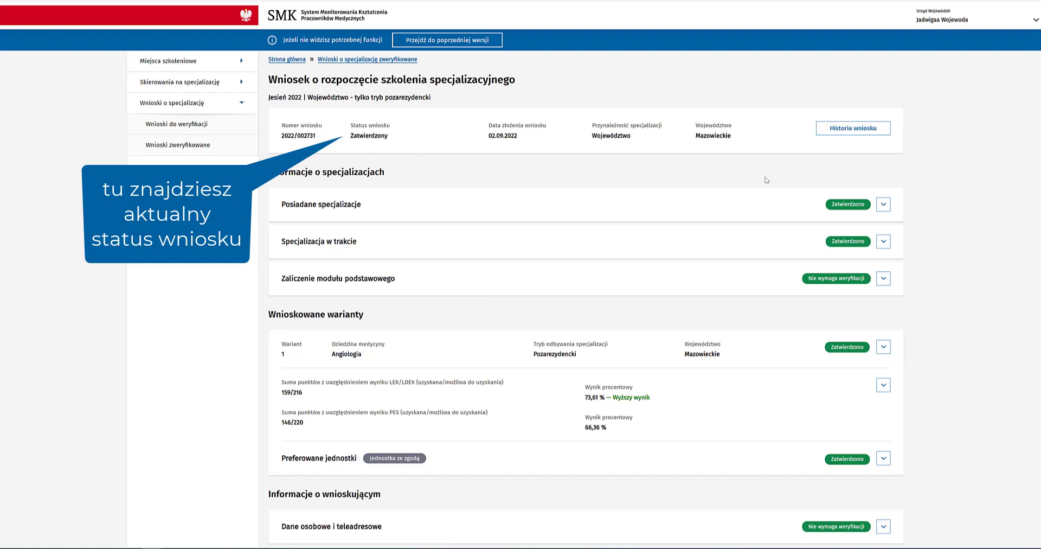
{"action": "left_click", "coordinate": [826, 133]}
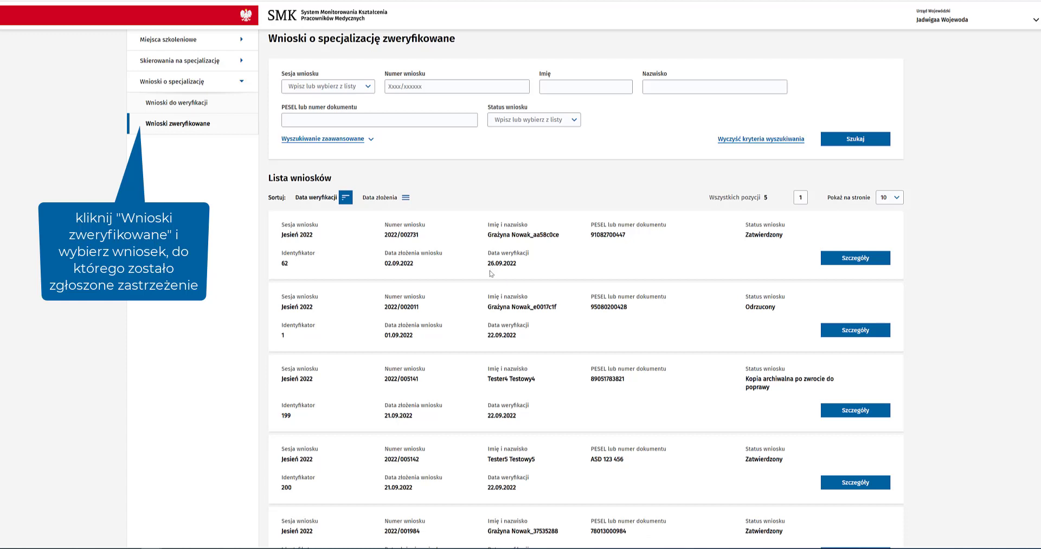
{"action": "left_click", "coordinate": [849, 258]}
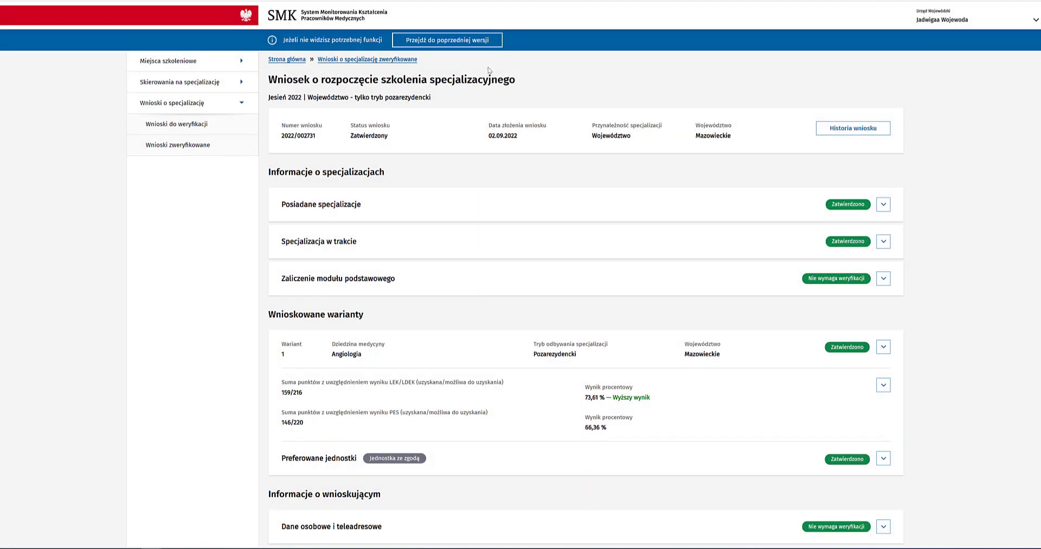
{"action": "scroll", "coordinate": [1007, 295], "scroll_direction": "down", "scroll_amount": 8}
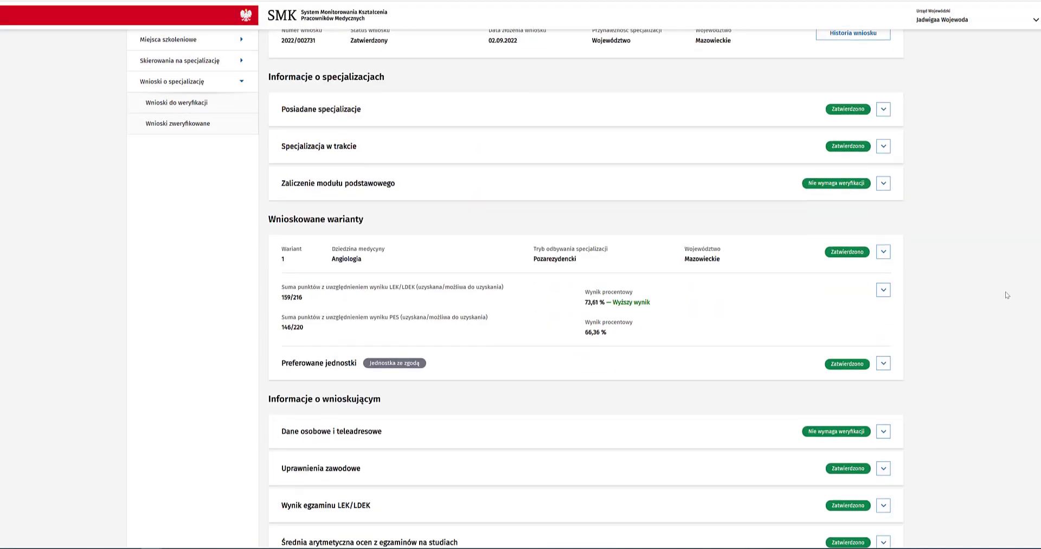
{"action": "scroll", "coordinate": [1003, 290], "scroll_direction": "down", "scroll_amount": 2}
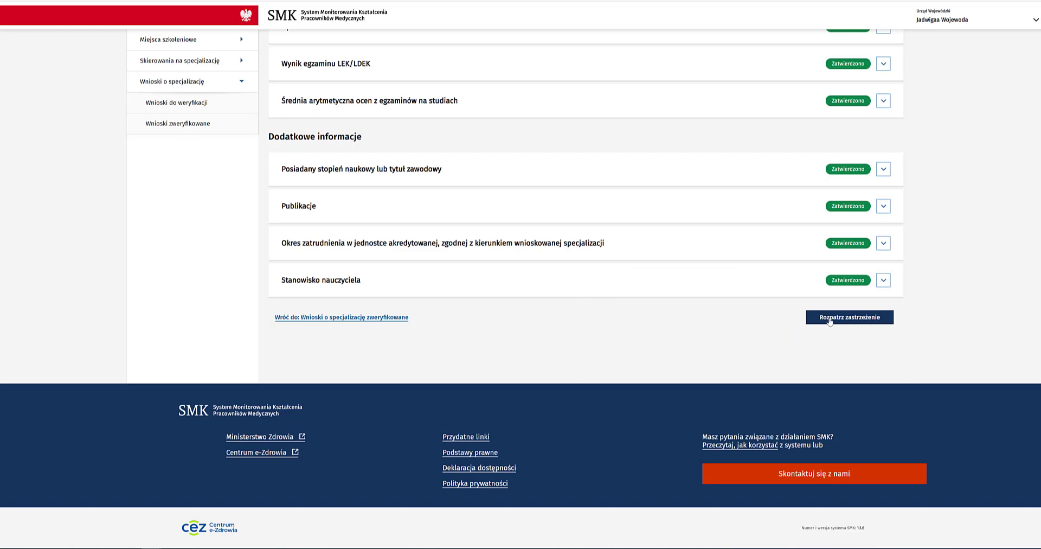
{"action": "left_click", "coordinate": [830, 321]}
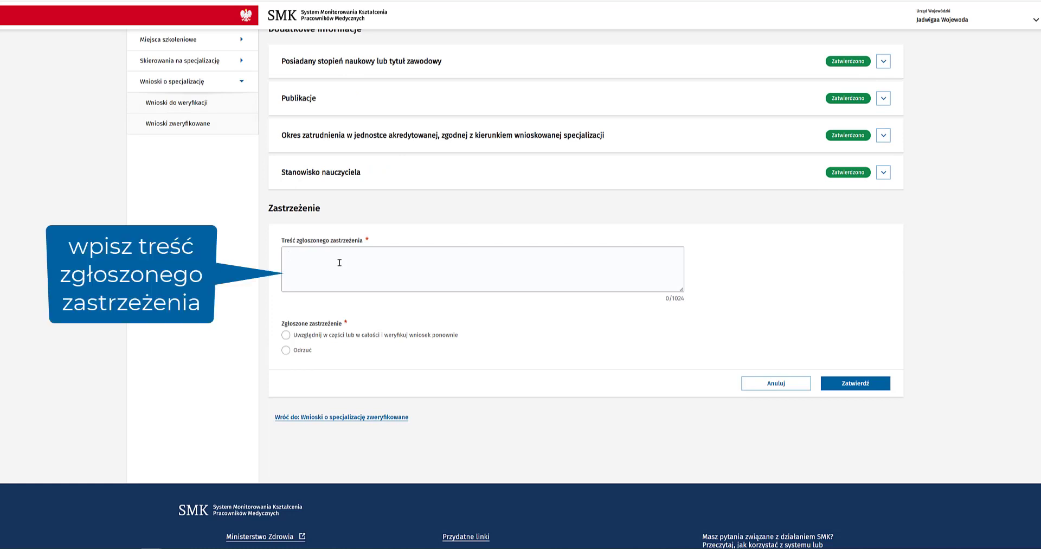
Step: Enter objection text 'test', choose to uphold it for re-verification, and confirm
{"action": "type", "text": "test"}
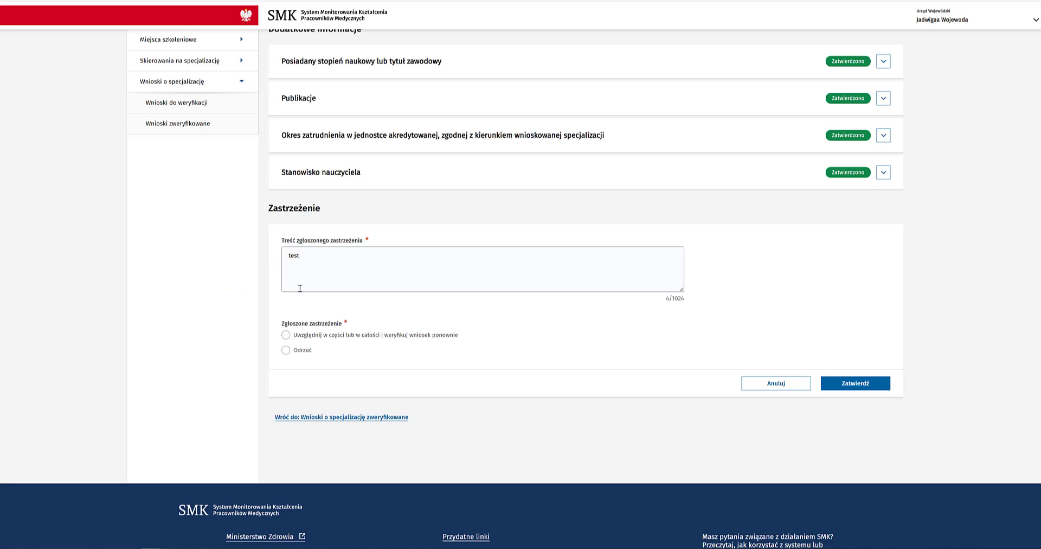
{"action": "left_click", "coordinate": [286, 335]}
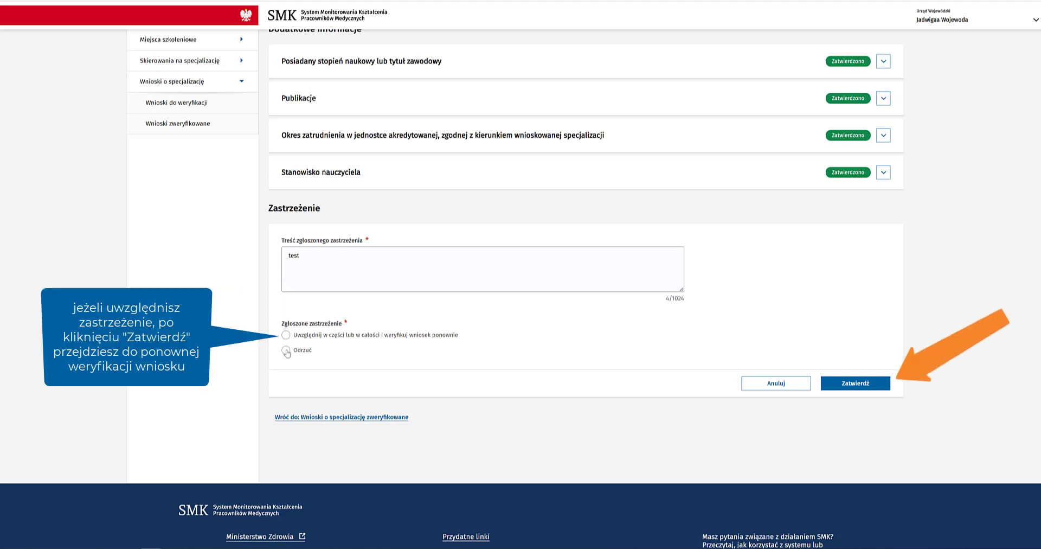
{"action": "left_click", "coordinate": [866, 385]}
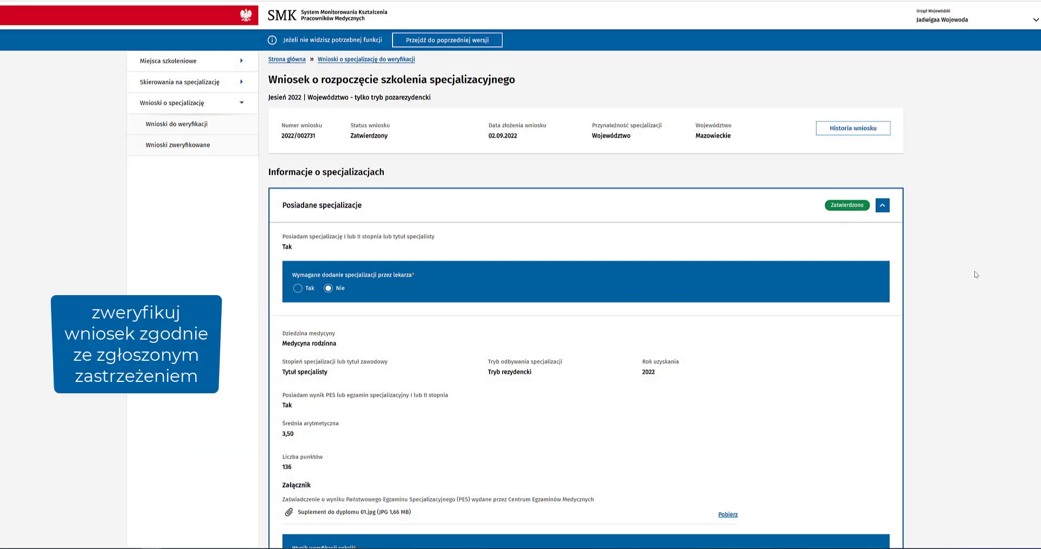
Step: Tick 'Żadna z posiadanych specjalizacji' so no held specialisation counts toward variant points
{"action": "scroll", "coordinate": [973, 275], "scroll_direction": "down", "scroll_amount": 2}
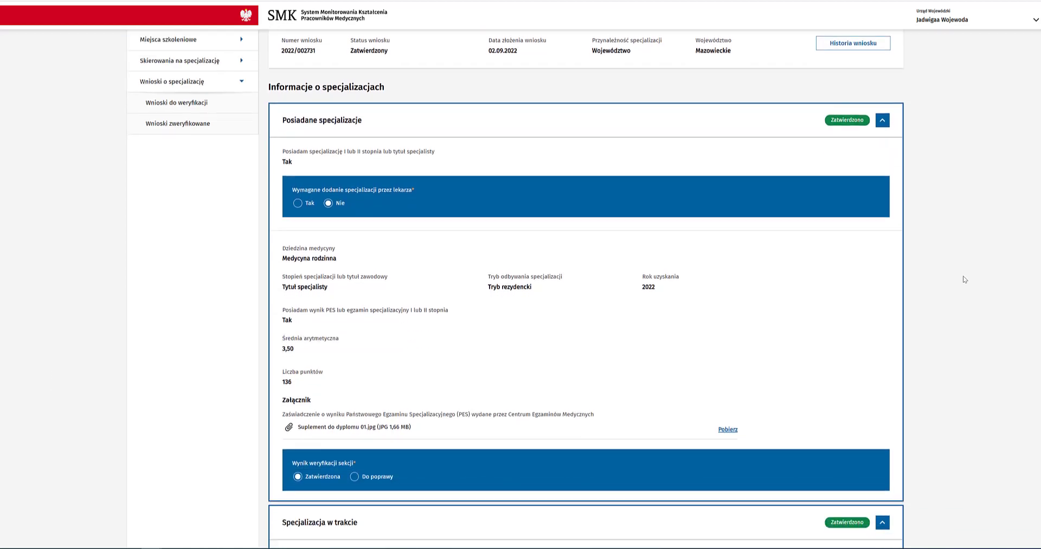
{"action": "scroll", "coordinate": [965, 279], "scroll_direction": "down", "scroll_amount": 7}
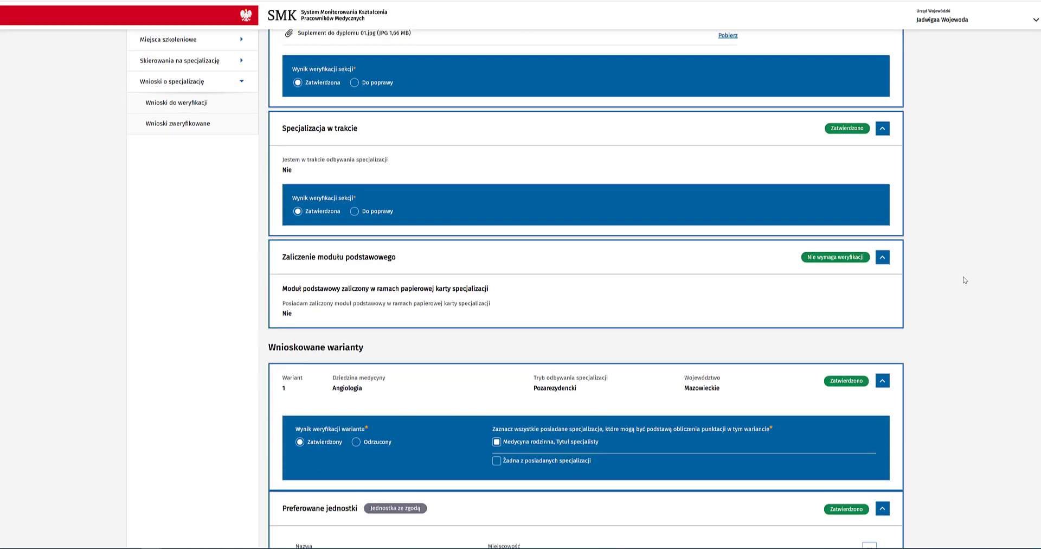
{"action": "scroll", "coordinate": [963, 278], "scroll_direction": "down", "scroll_amount": 6}
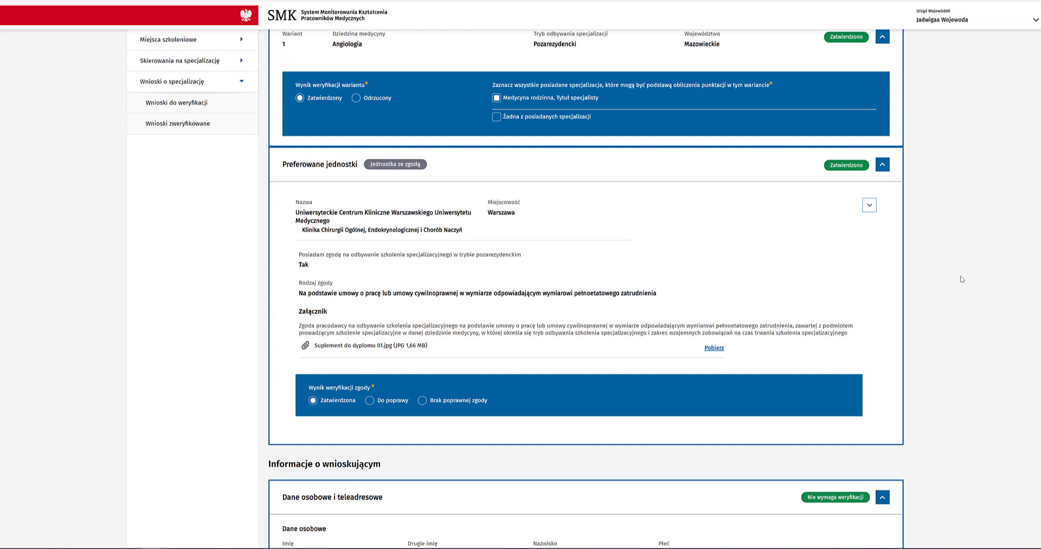
{"action": "scroll", "coordinate": [958, 277], "scroll_direction": "up", "scroll_amount": 2}
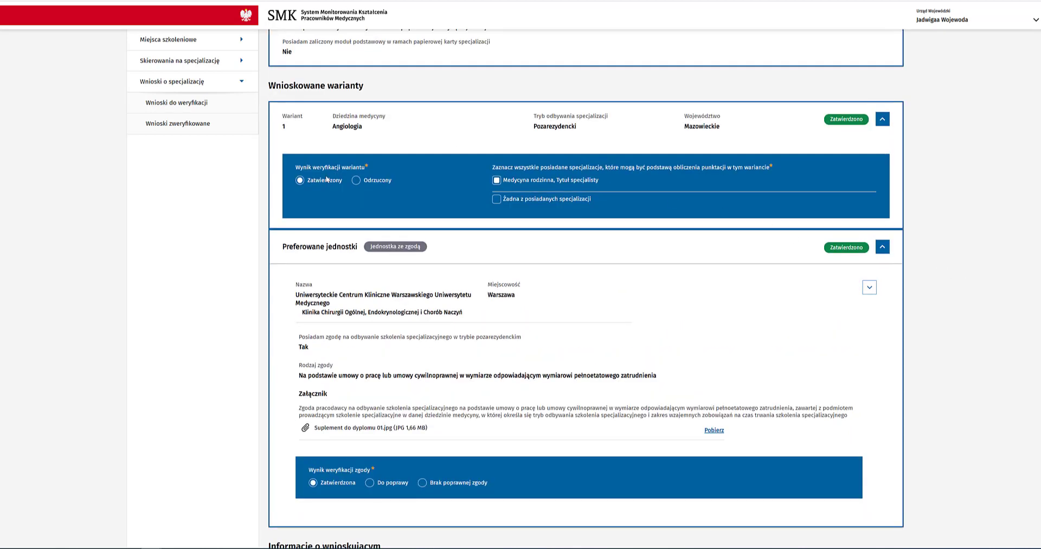
{"action": "left_click", "coordinate": [503, 200]}
Step: Mark the application Zatwierdzony and finish the re-verification
{"action": "scroll", "coordinate": [585, 293], "scroll_direction": "down", "scroll_amount": 7}
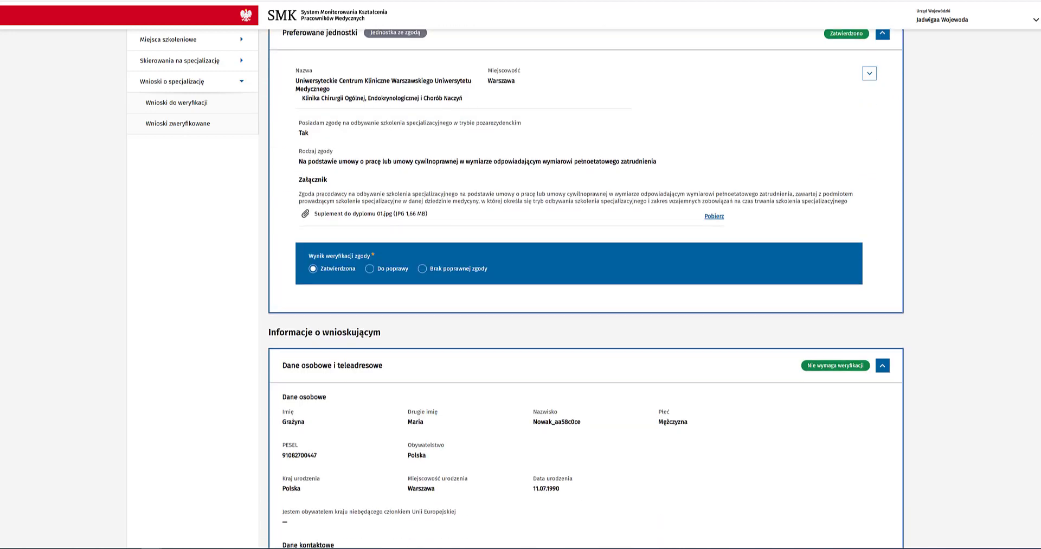
{"action": "scroll", "coordinate": [586, 293], "scroll_direction": "down", "scroll_amount": 20}
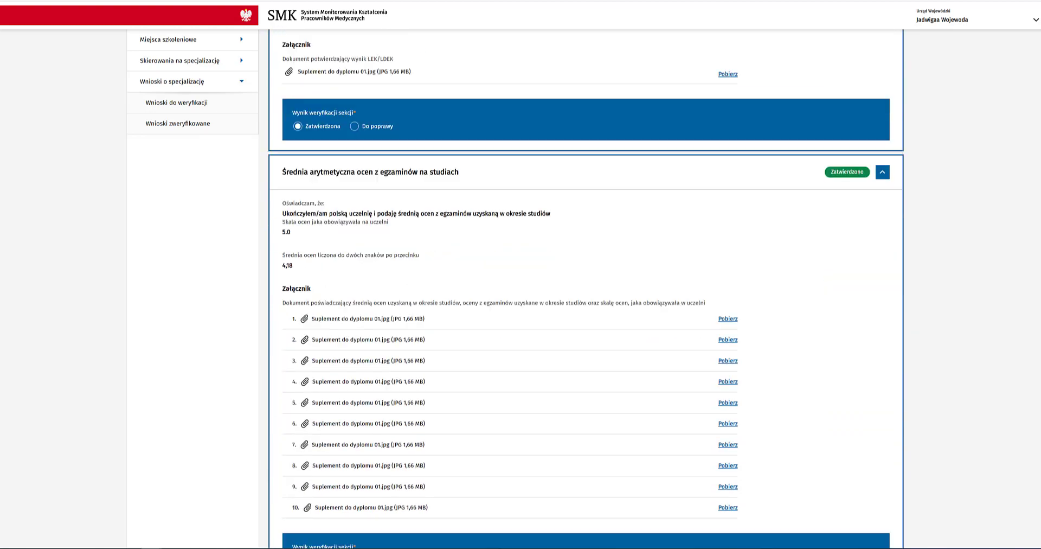
{"action": "scroll", "coordinate": [585, 293], "scroll_direction": "down", "scroll_amount": 14}
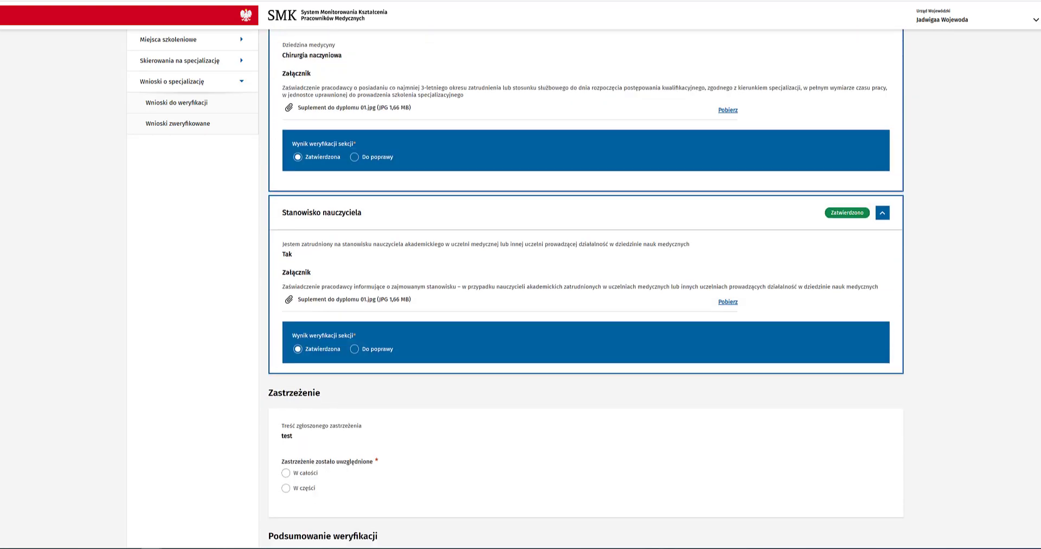
{"action": "scroll", "coordinate": [586, 293], "scroll_direction": "down", "scroll_amount": 3}
{"action": "scroll", "coordinate": [585, 293], "scroll_direction": "up", "scroll_amount": 1}
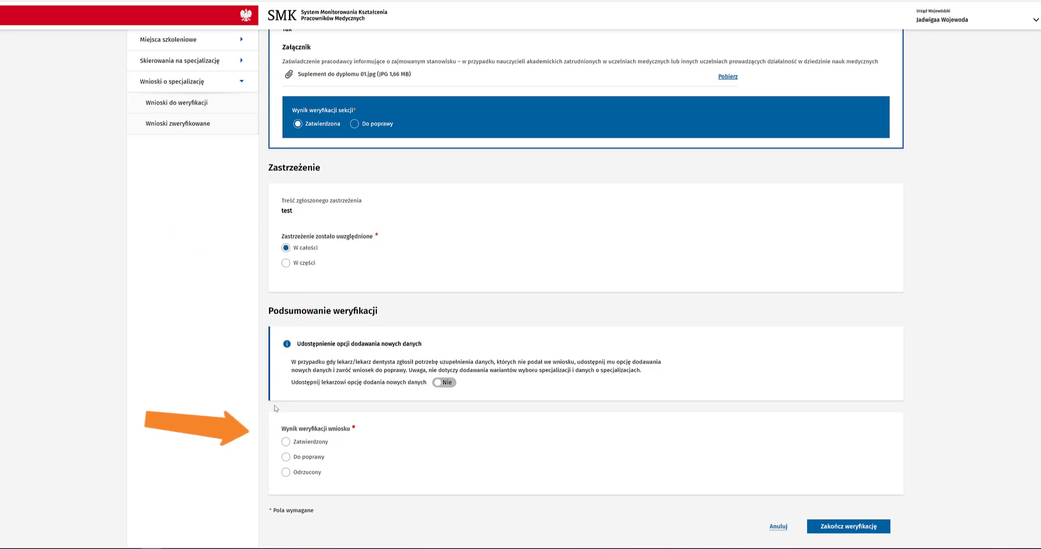
{"action": "left_click", "coordinate": [285, 443]}
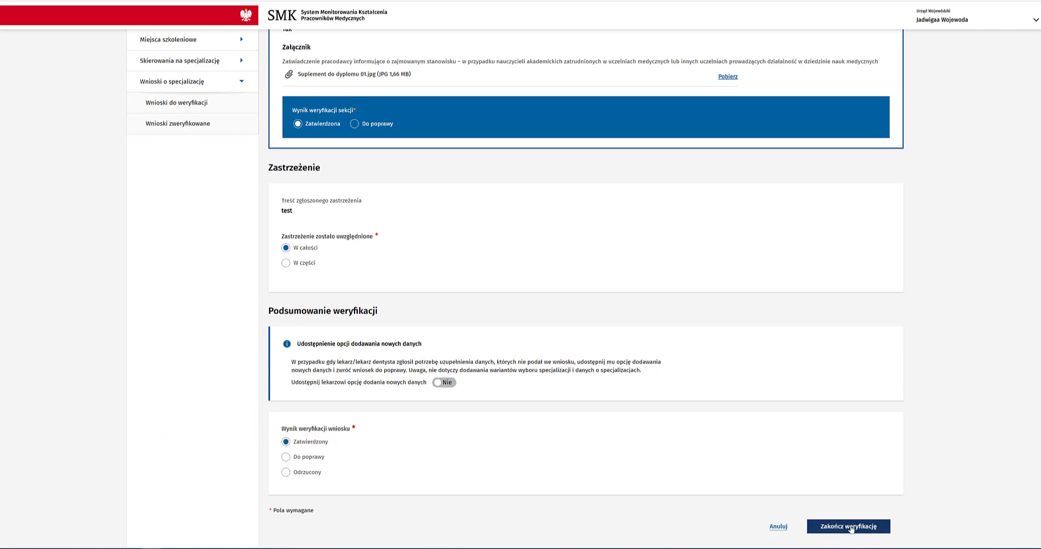
{"action": "left_click", "coordinate": [849, 526]}
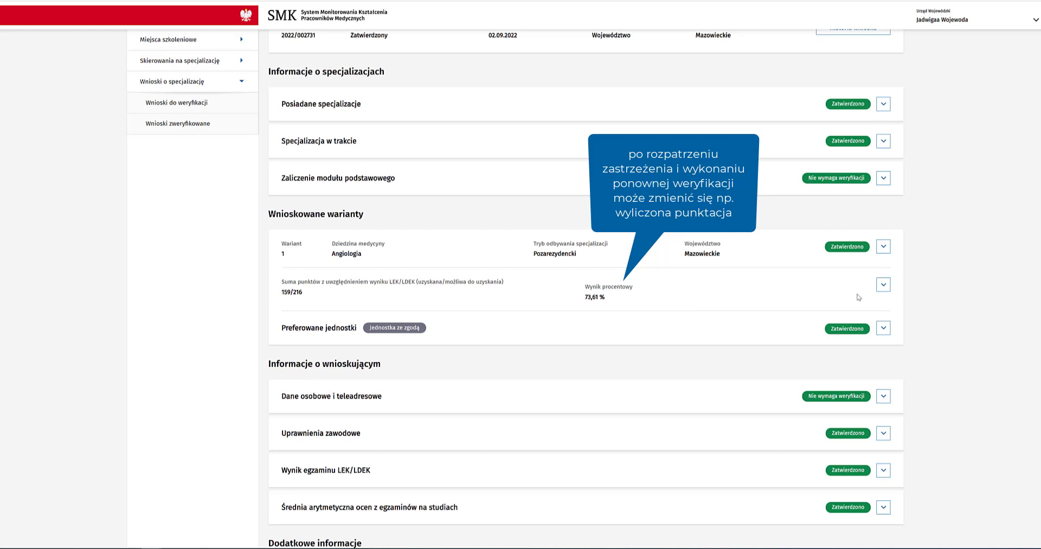
Step: Expand the points breakdown and variant 1 details, then approve the re-verified application with 'Zatwierdź wniosek'
{"action": "left_click", "coordinate": [882, 283]}
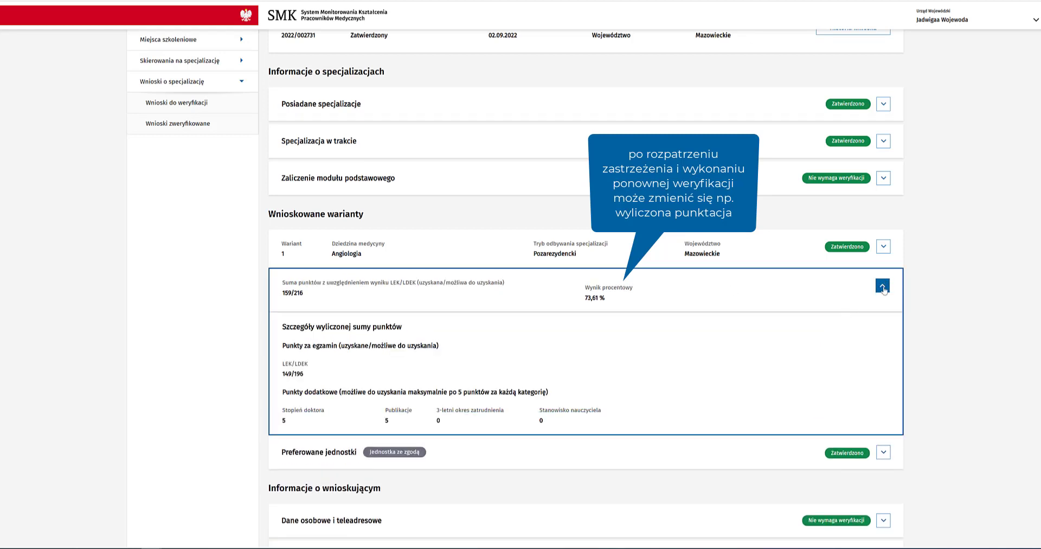
{"action": "left_click", "coordinate": [884, 247]}
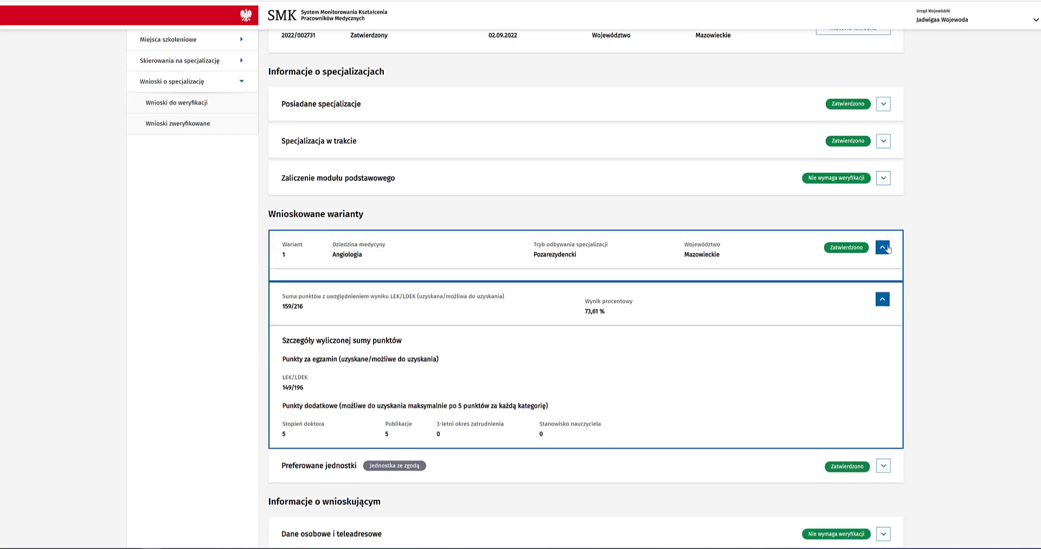
{"action": "scroll", "coordinate": [926, 295], "scroll_direction": "down", "scroll_amount": 1}
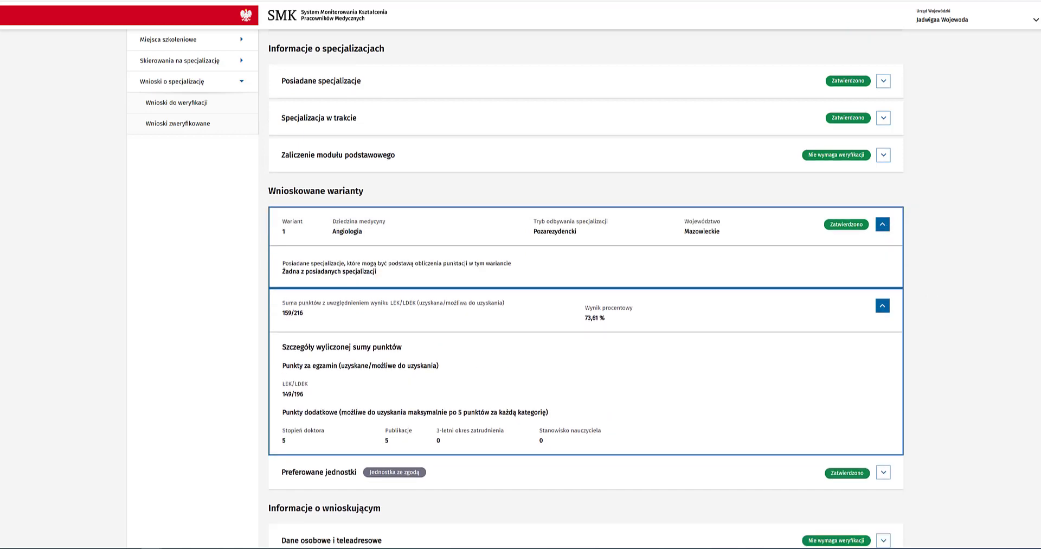
{"action": "scroll", "coordinate": [844, 340], "scroll_direction": "down", "scroll_amount": 10}
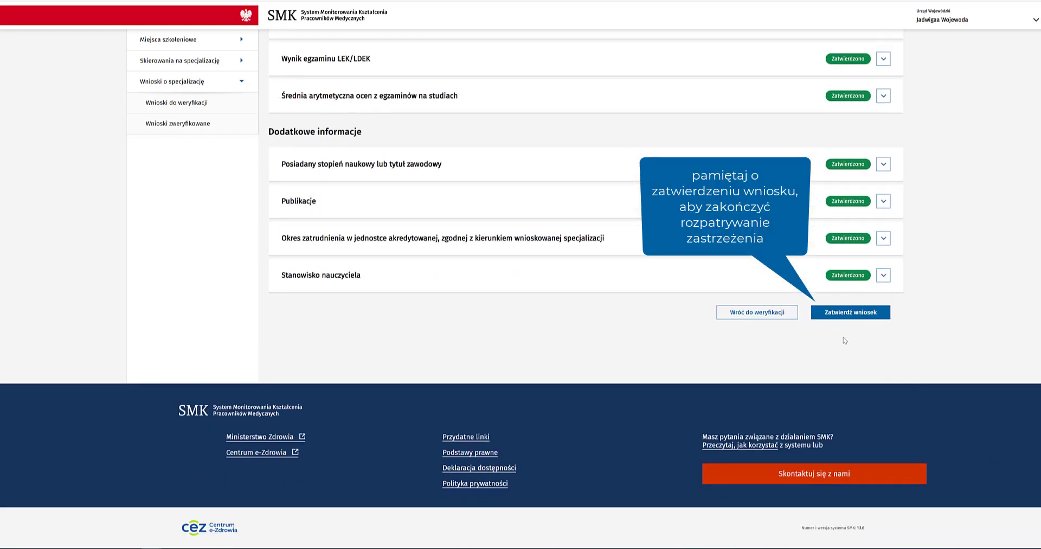
{"action": "left_click", "coordinate": [828, 314]}
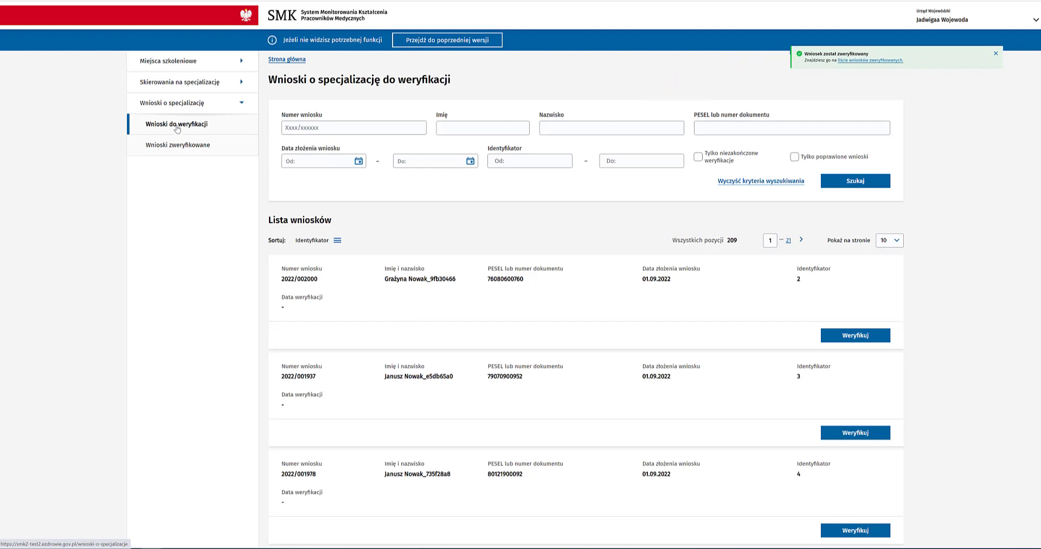
{"action": "left_click", "coordinate": [142, 152]}
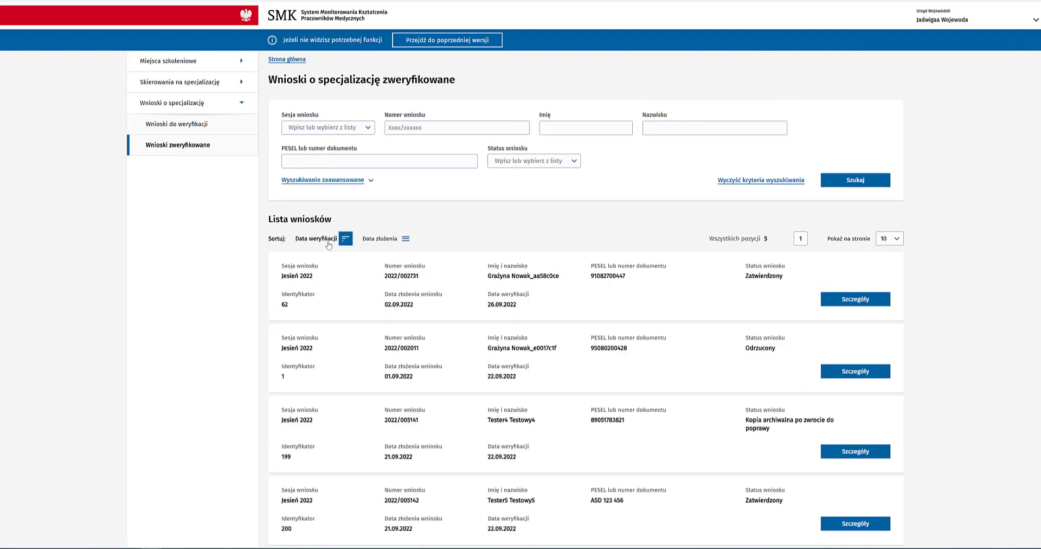
{"action": "left_click", "coordinate": [861, 301]}
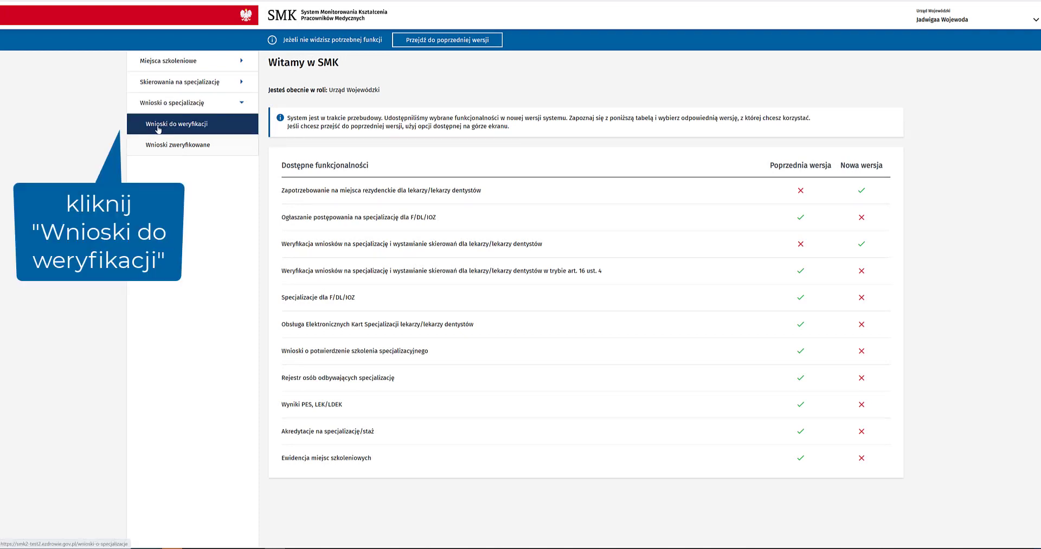
{"action": "left_click", "coordinate": [158, 126]}
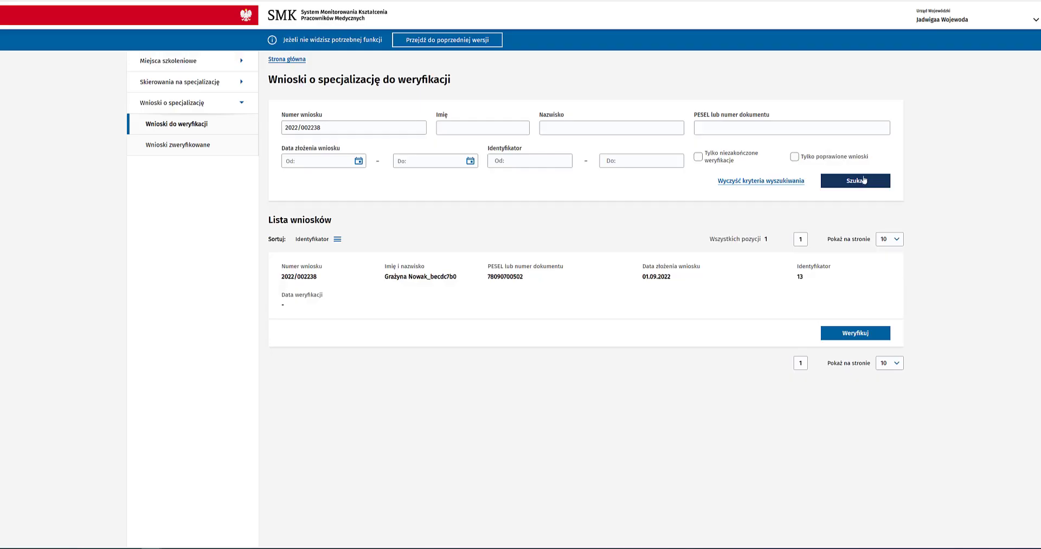
{"action": "left_click", "coordinate": [850, 334]}
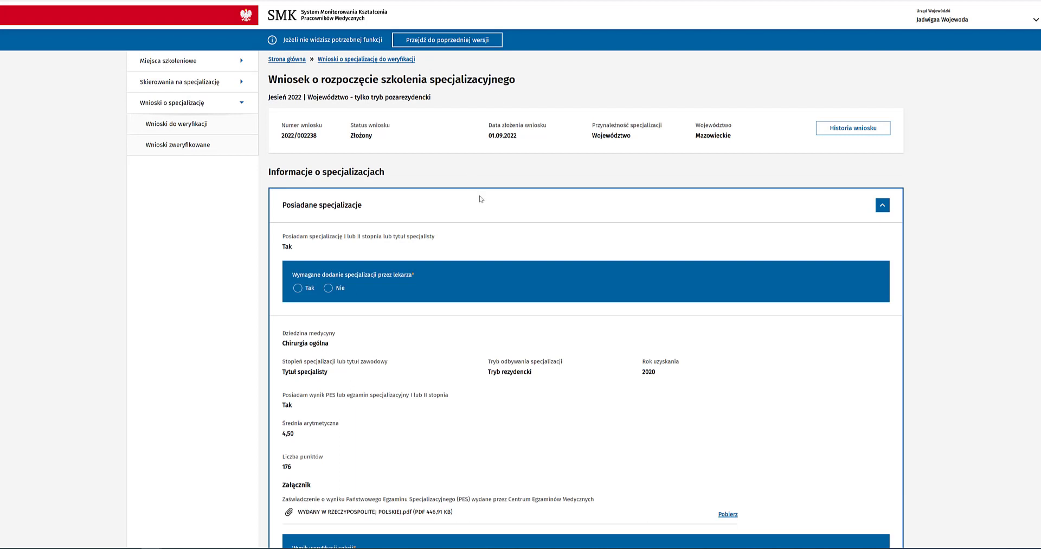
{"action": "scroll", "coordinate": [486, 197], "scroll_direction": "down", "scroll_amount": 1}
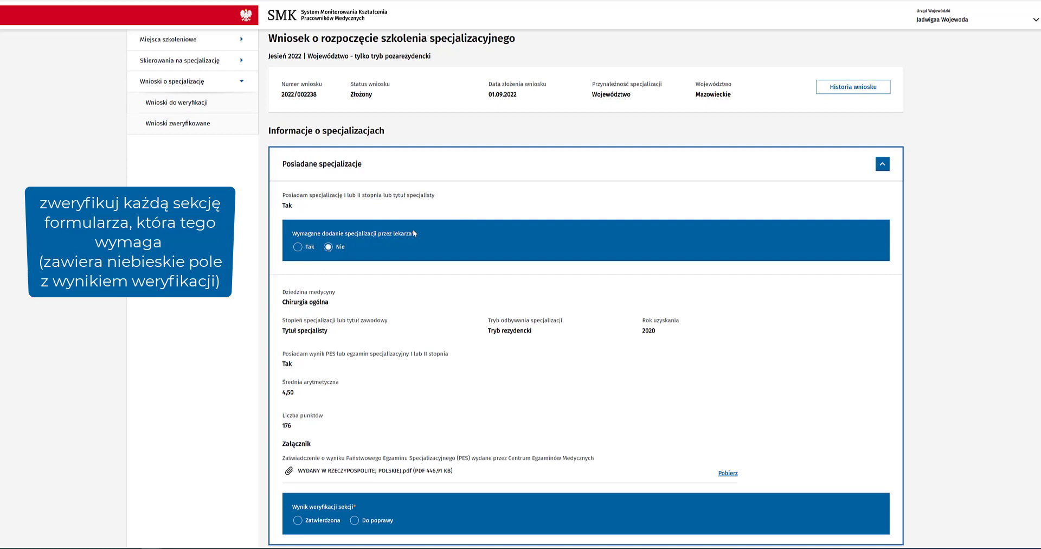
{"action": "scroll", "coordinate": [415, 230], "scroll_direction": "down", "scroll_amount": 4}
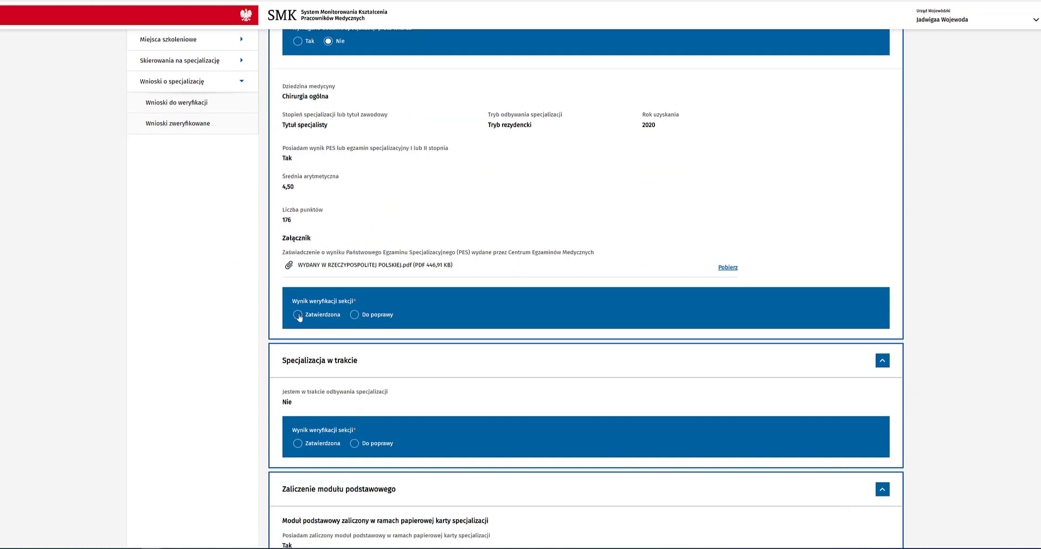
Step: Set the held specialisations and specialisation-in-progress sections to 'Zatwierdzona'
{"action": "left_click", "coordinate": [297, 315]}
{"action": "scroll", "coordinate": [363, 274], "scroll_direction": "down", "scroll_amount": 4}
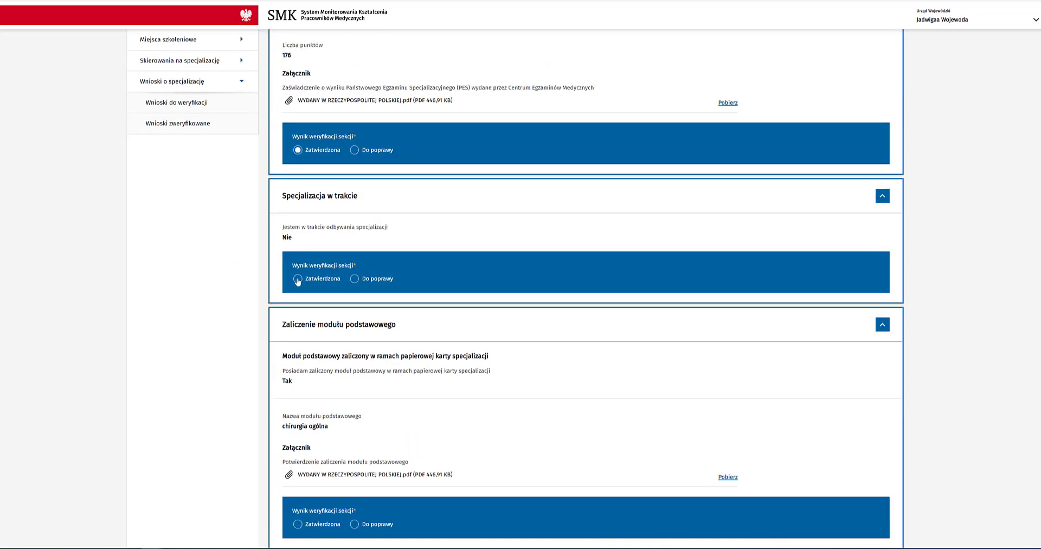
{"action": "left_click", "coordinate": [297, 279]}
{"action": "scroll", "coordinate": [325, 281], "scroll_direction": "down", "scroll_amount": 4}
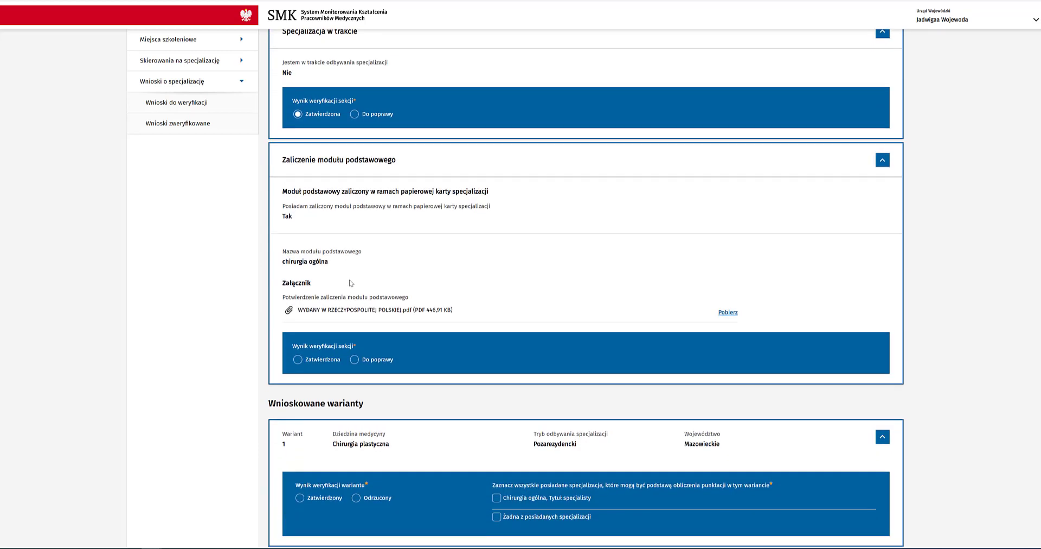
Step: Mark 'Zaliczenie modułu podstawowego' as 'Do poprawy' with justification 'W tym miejscu wpisz uzasadnienie zwrotu do poprawy'
{"action": "left_click", "coordinate": [355, 359]}
{"action": "left_click", "coordinate": [368, 401]}
{"action": "type", "text": "W tym miejscu wpisz uzasadn"}
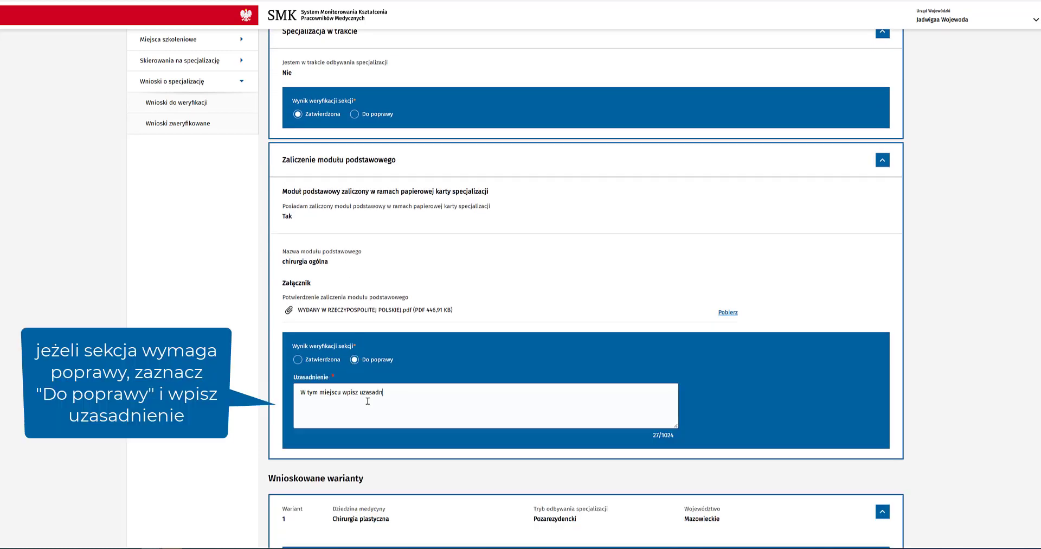
{"action": "type", "text": "ienie zwrotu do poprawy"}
{"action": "scroll", "coordinate": [820, 388], "scroll_direction": "down", "scroll_amount": 1}
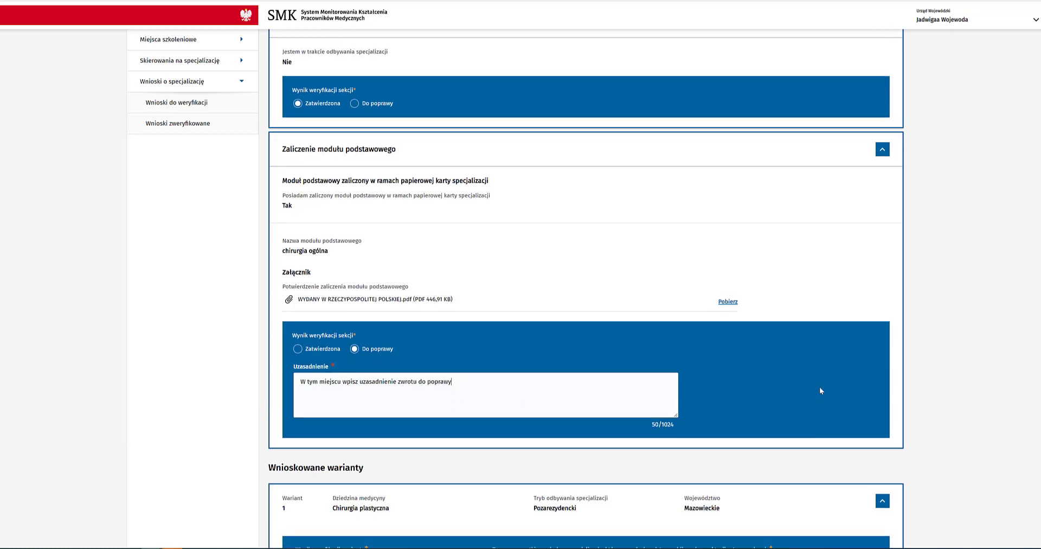
{"action": "scroll", "coordinate": [821, 390], "scroll_direction": "down", "scroll_amount": 15}
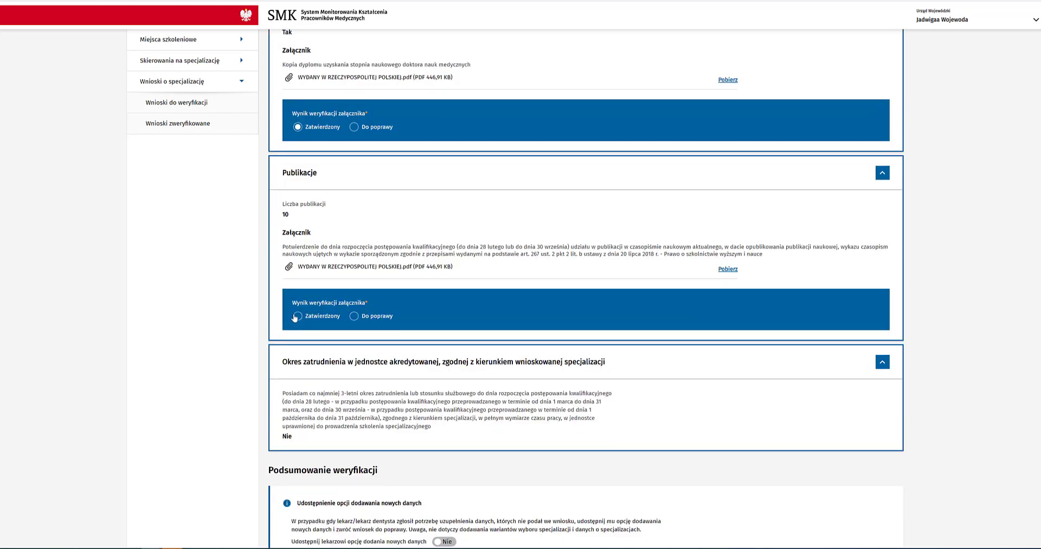
Step: Approve Publikacje and allow new data ('Tak') with justification 'w tym miejscu wpisz uzasadnienie'
{"action": "left_click", "coordinate": [297, 316]}
{"action": "scroll", "coordinate": [284, 373], "scroll_direction": "down", "scroll_amount": 3}
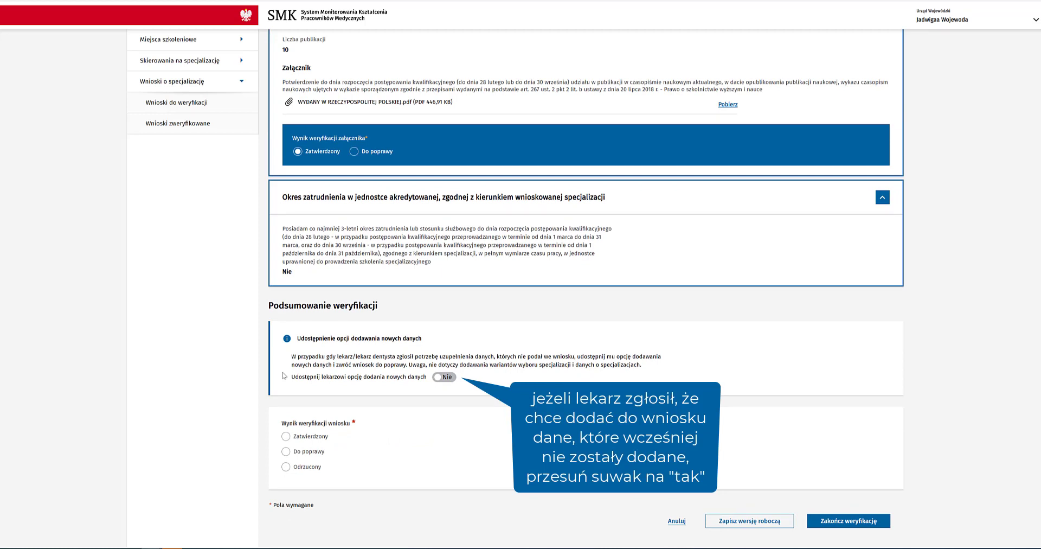
{"action": "left_click", "coordinate": [443, 376]}
{"action": "left_click", "coordinate": [388, 412]}
{"action": "type", "text": "w tym miejscu wpisz uzasadnie"}
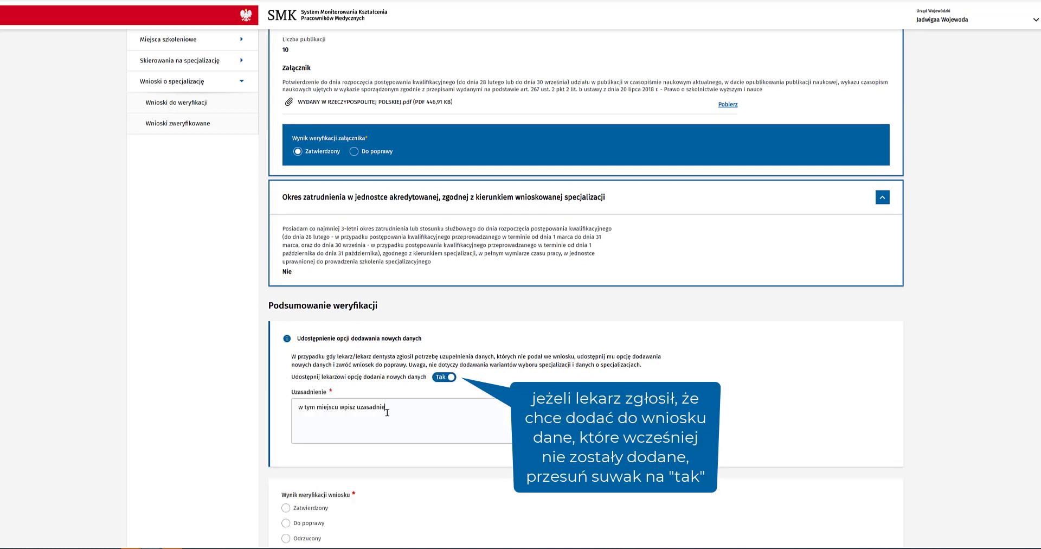
{"action": "type", "text": "nie"}
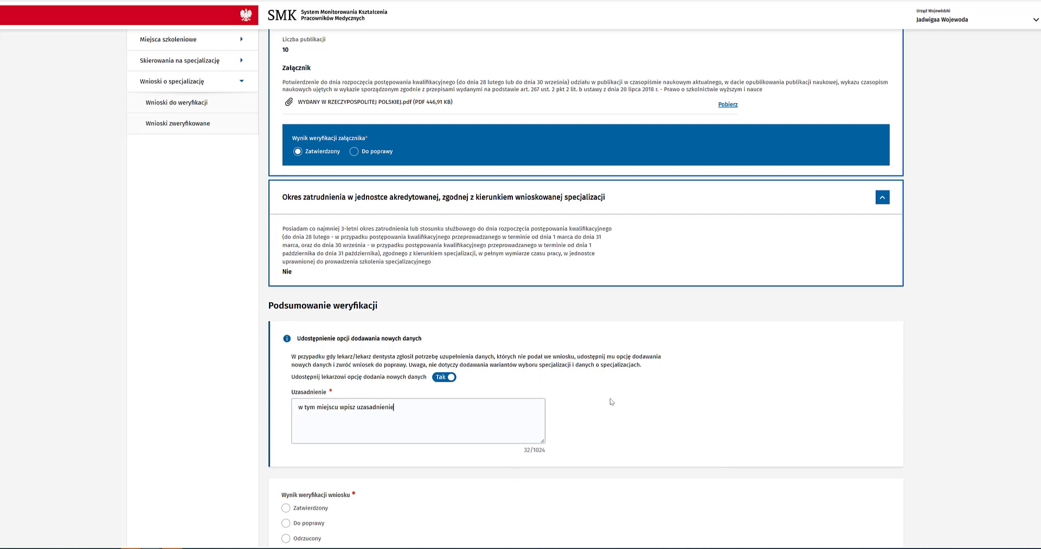
{"action": "scroll", "coordinate": [613, 401], "scroll_direction": "down", "scroll_amount": 3}
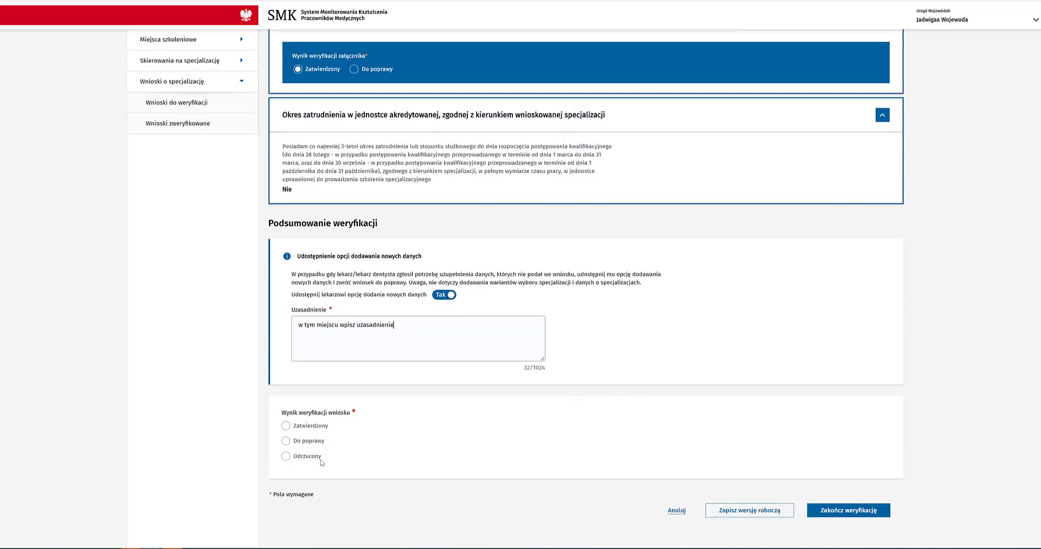
Step: Return the whole application 'Do poprawy' and finish its verification
{"action": "left_click", "coordinate": [297, 442]}
{"action": "scroll", "coordinate": [358, 438], "scroll_direction": "down", "scroll_amount": 3}
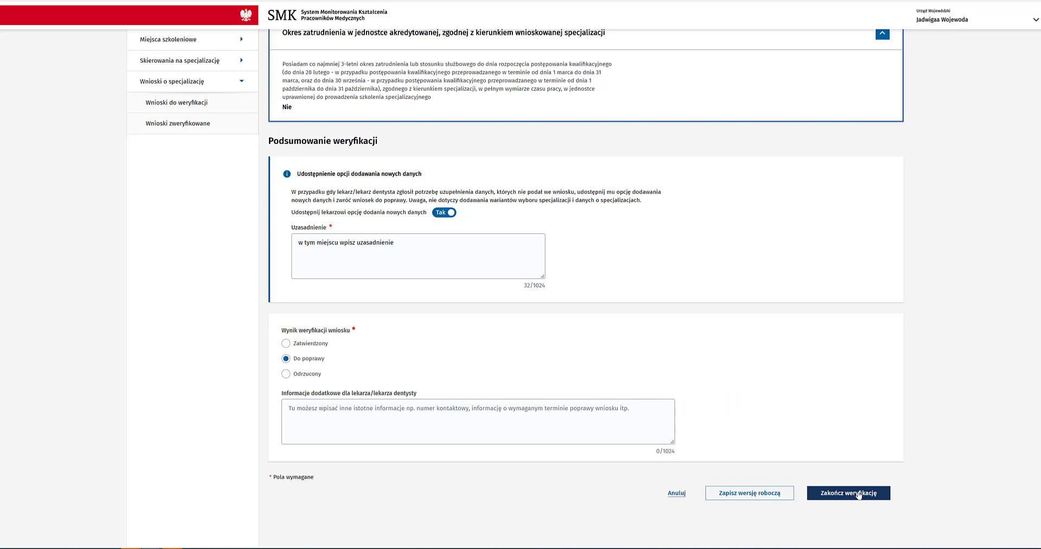
{"action": "left_click", "coordinate": [859, 494]}
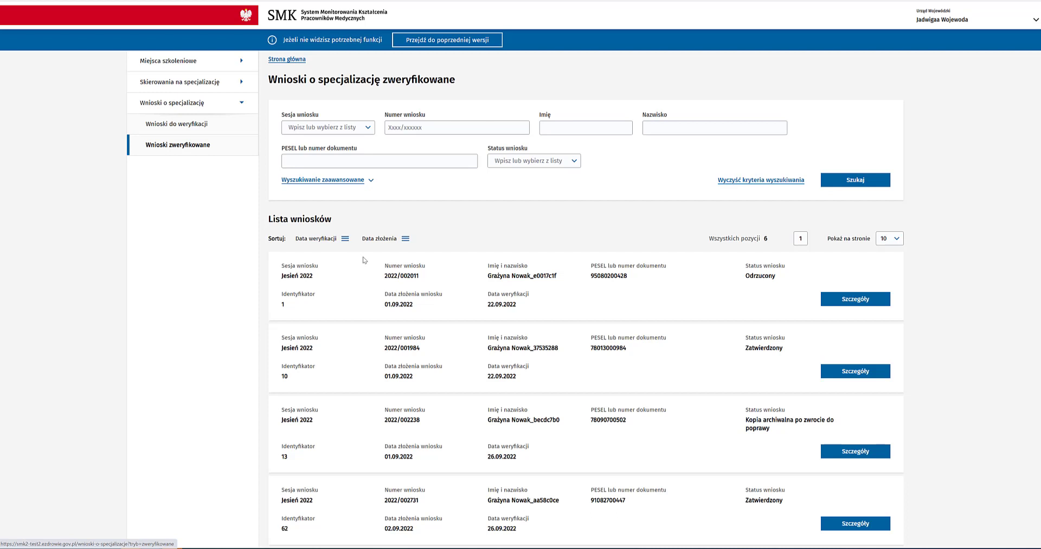
Step: Filter the applications by status 'Kopia archiwalna po zwrocie do poprawy'
{"action": "left_click", "coordinate": [545, 163]}
{"action": "scroll", "coordinate": [536, 212], "scroll_direction": "down", "scroll_amount": 2}
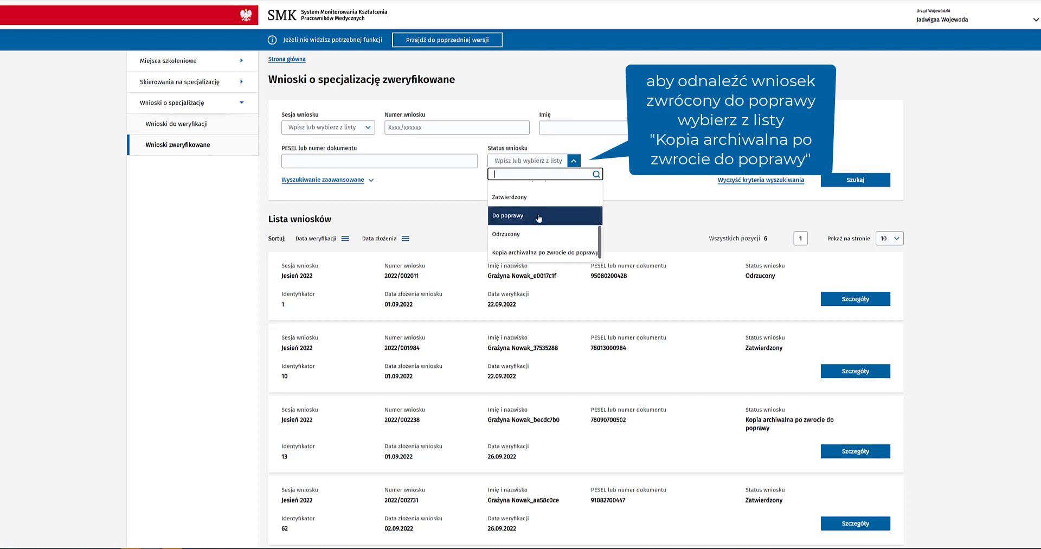
{"action": "left_click", "coordinate": [543, 253]}
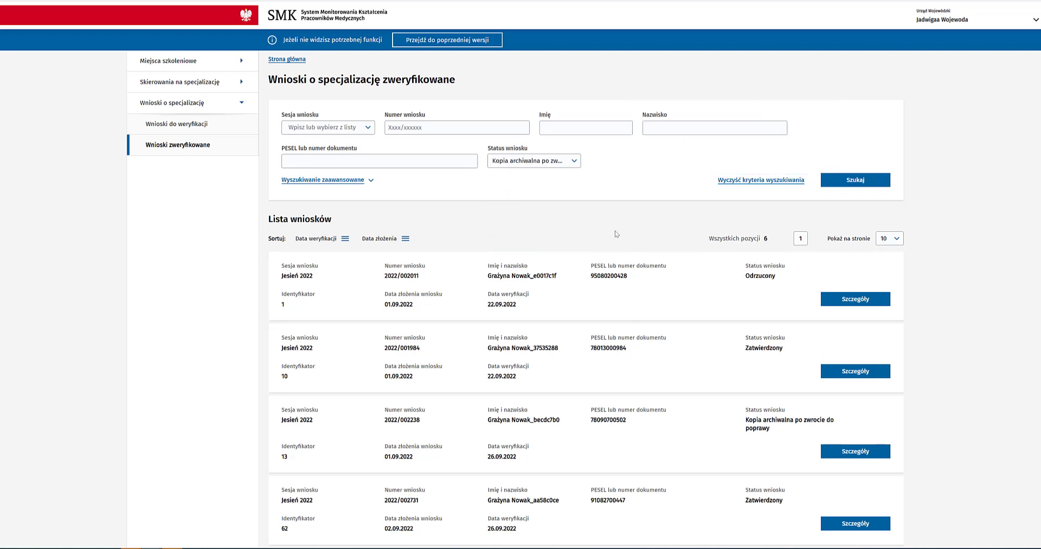
{"action": "left_click", "coordinate": [846, 183]}
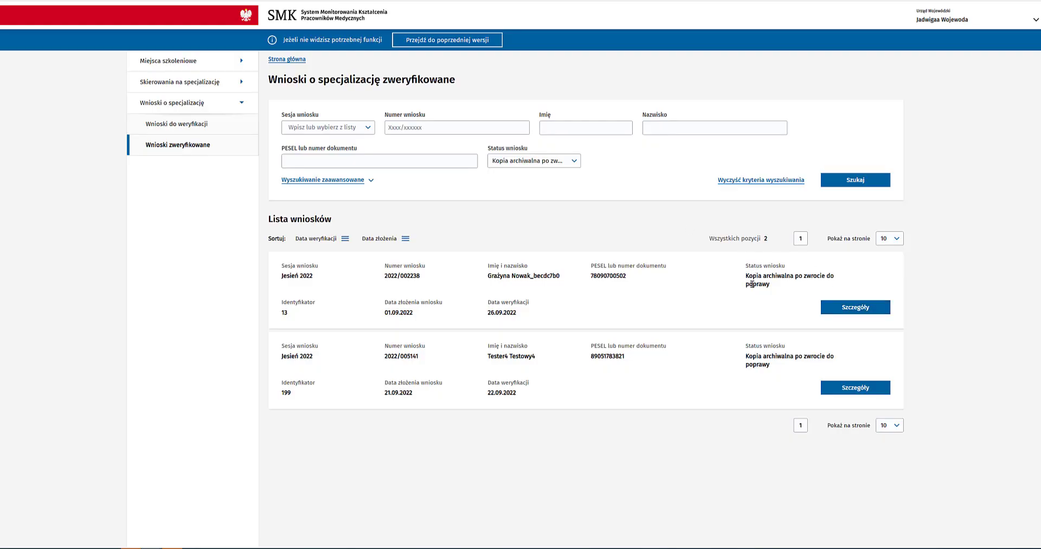
{"action": "left_click", "coordinate": [832, 312]}
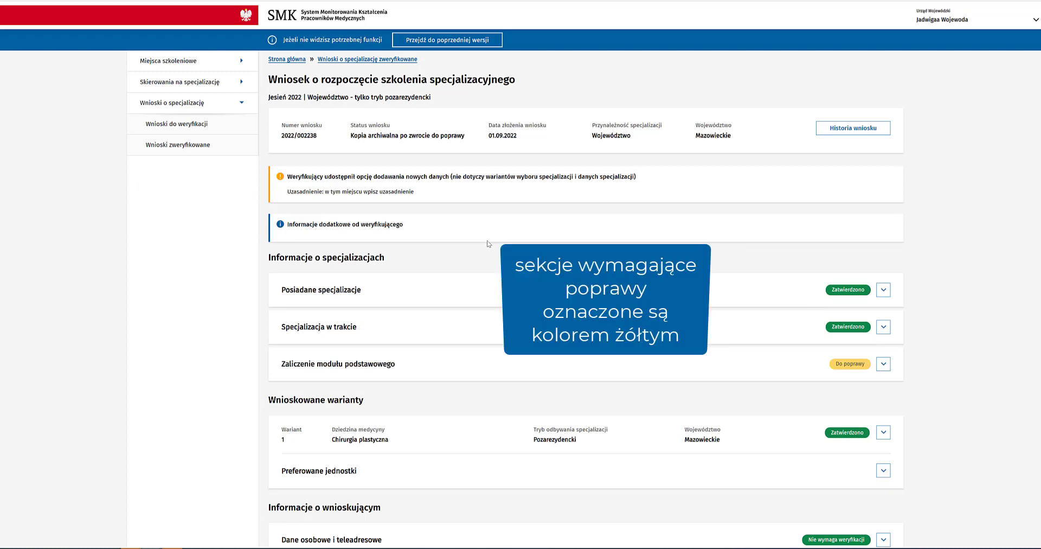
{"action": "scroll", "coordinate": [488, 244], "scroll_direction": "down", "scroll_amount": 1}
{"action": "scroll", "coordinate": [488, 245], "scroll_direction": "down", "scroll_amount": 3}
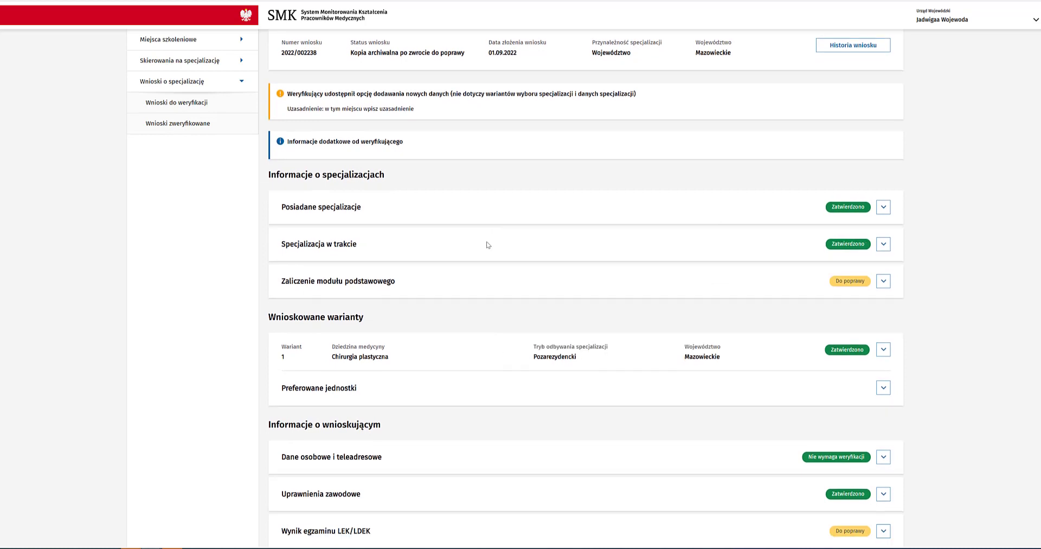
{"action": "scroll", "coordinate": [488, 243], "scroll_direction": "down", "scroll_amount": 1}
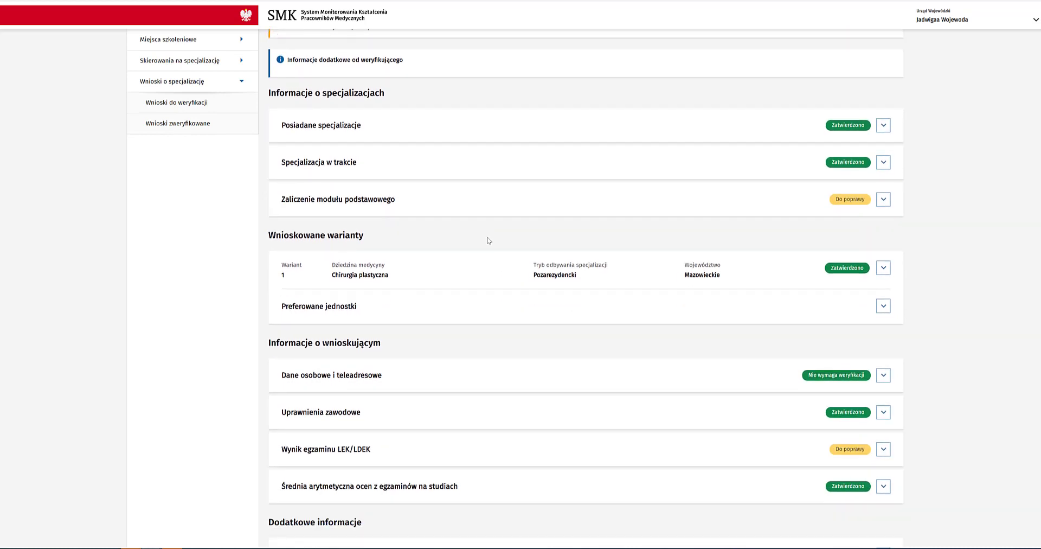
{"action": "scroll", "coordinate": [488, 241], "scroll_direction": "down", "scroll_amount": 1}
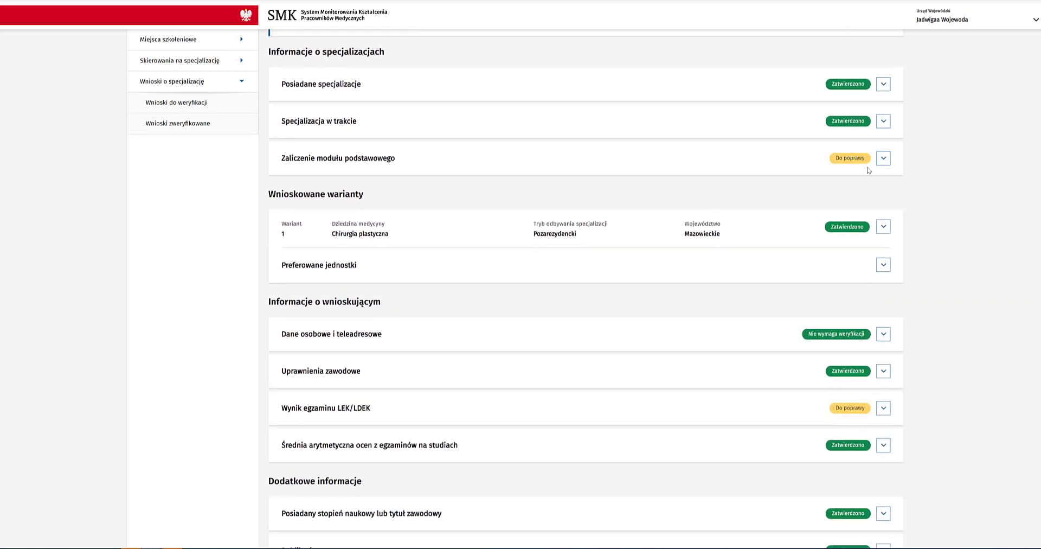
{"action": "left_click", "coordinate": [883, 159]}
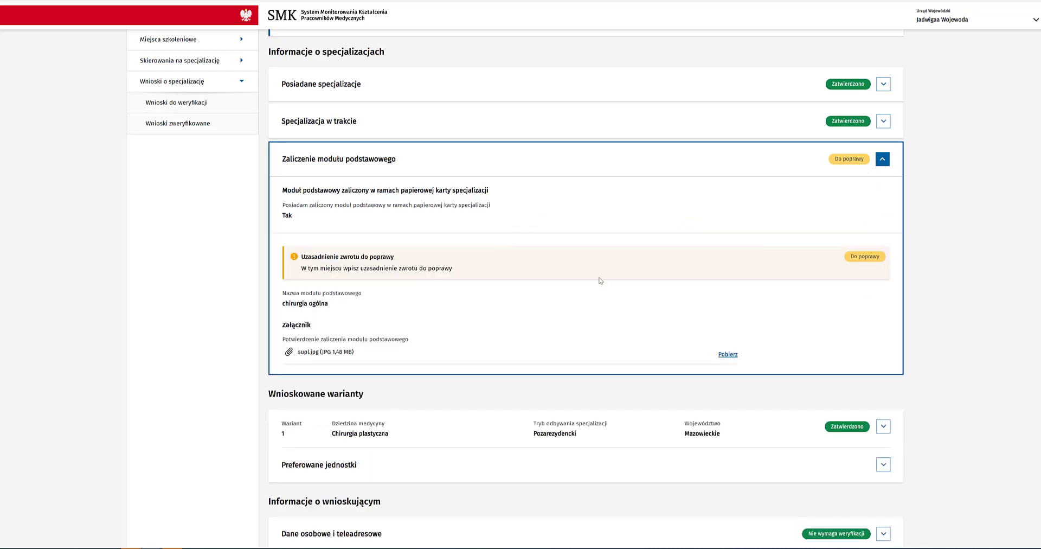
{"action": "scroll", "coordinate": [599, 281], "scroll_direction": "down", "scroll_amount": 5}
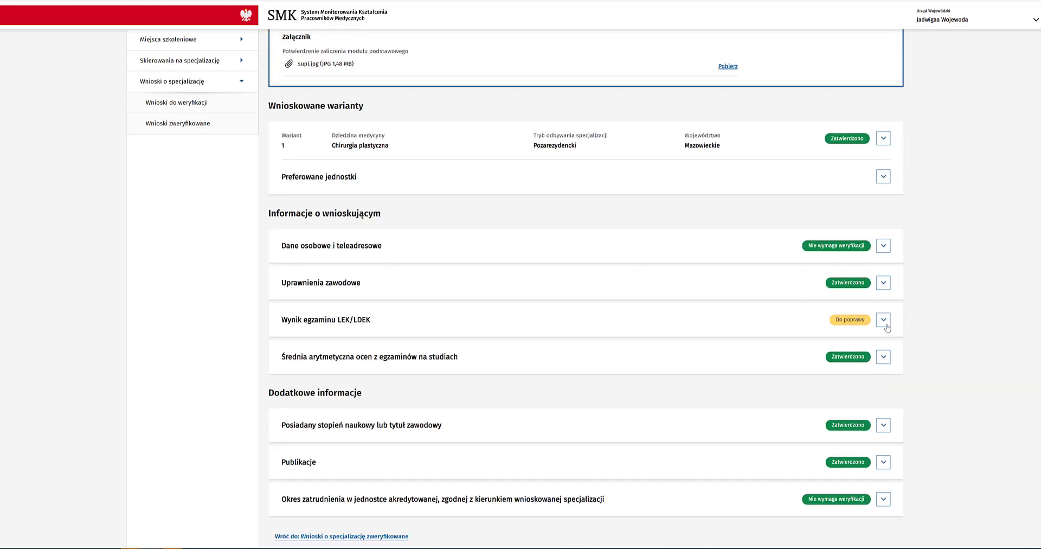
{"action": "left_click", "coordinate": [885, 323]}
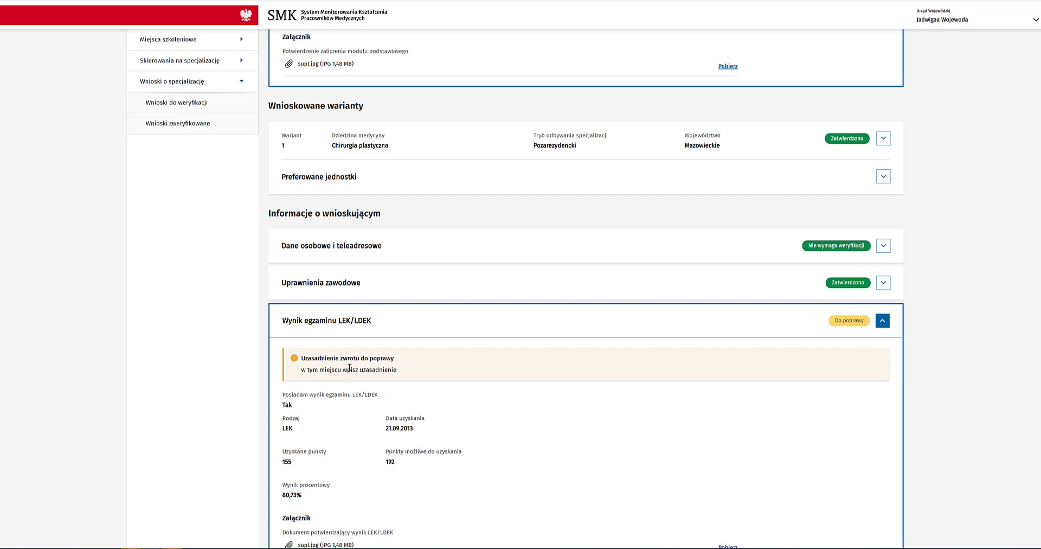
{"action": "scroll", "coordinate": [352, 364], "scroll_direction": "down", "scroll_amount": 2}
{"action": "scroll", "coordinate": [767, 310], "scroll_direction": "up", "scroll_amount": 7}
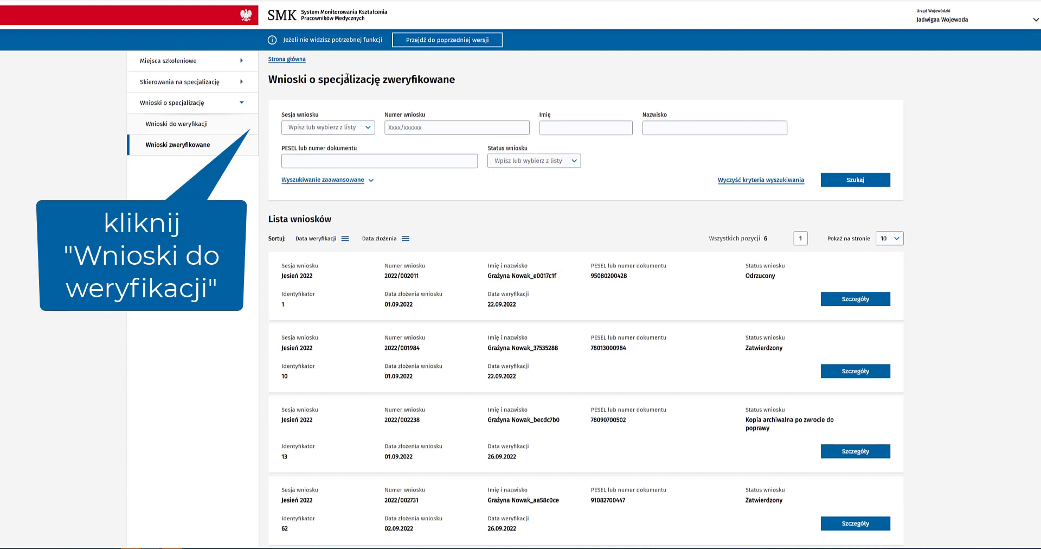
{"action": "left_click", "coordinate": [201, 129]}
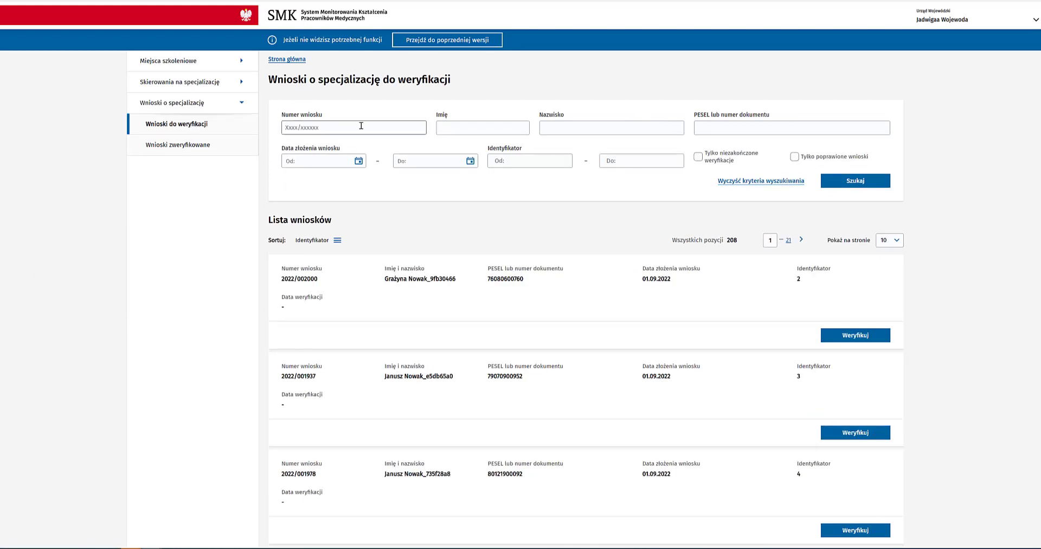
{"action": "key", "text": "Return"}
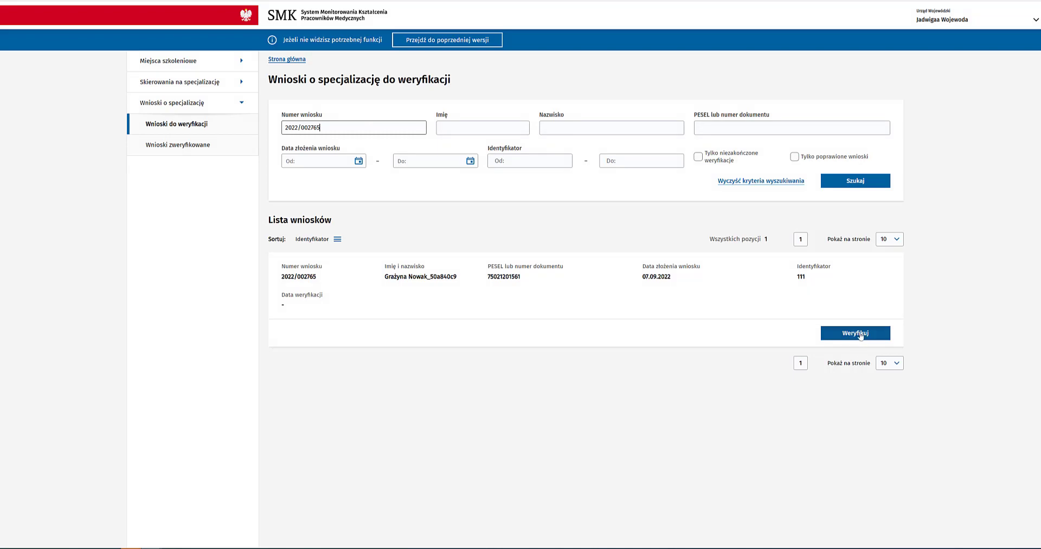
{"action": "left_click", "coordinate": [865, 333]}
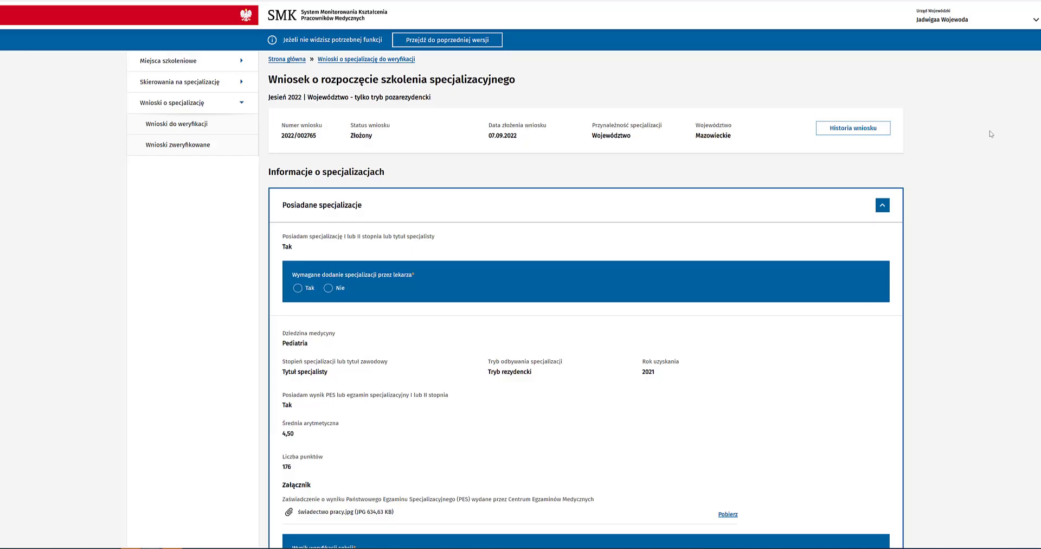
Step: Mark it 'Odrzucony' with justification 'uzasadnienie odrzucenia wniosku' and complete the verification
{"action": "scroll", "coordinate": [290, 371], "scroll_direction": "down", "scroll_amount": 20}
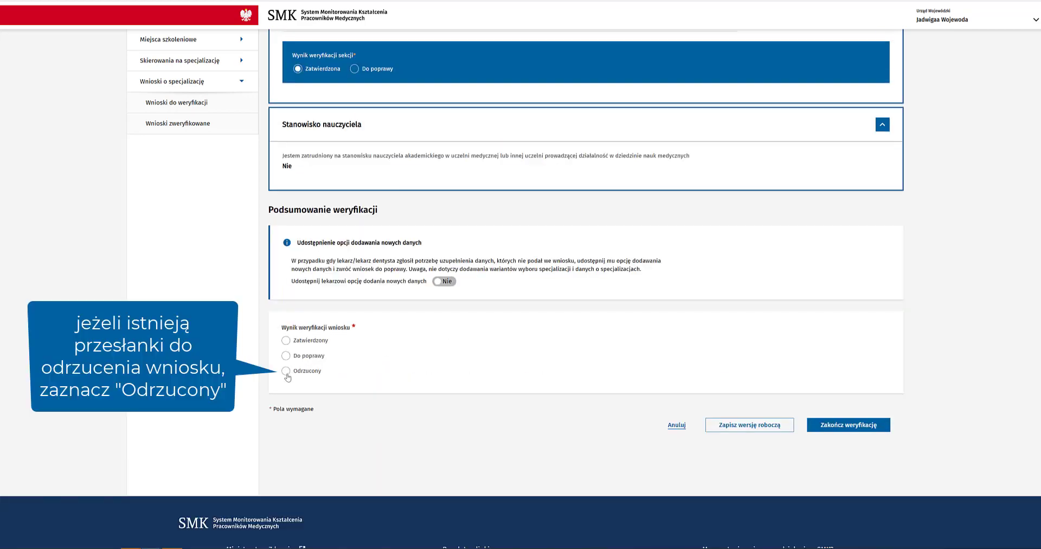
{"action": "left_click", "coordinate": [286, 371]}
{"action": "left_click", "coordinate": [300, 406]}
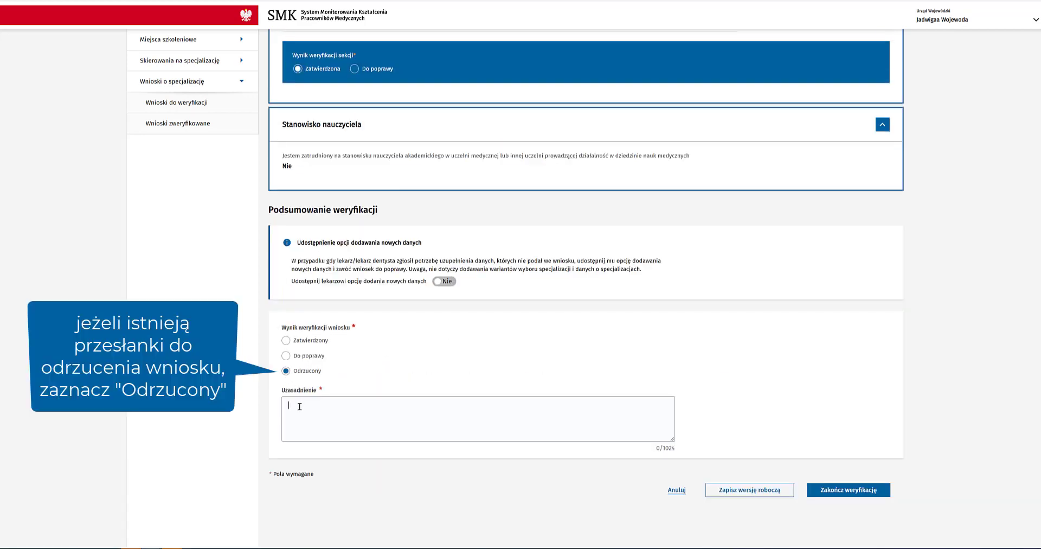
{"action": "type", "text": "uzasadn"}
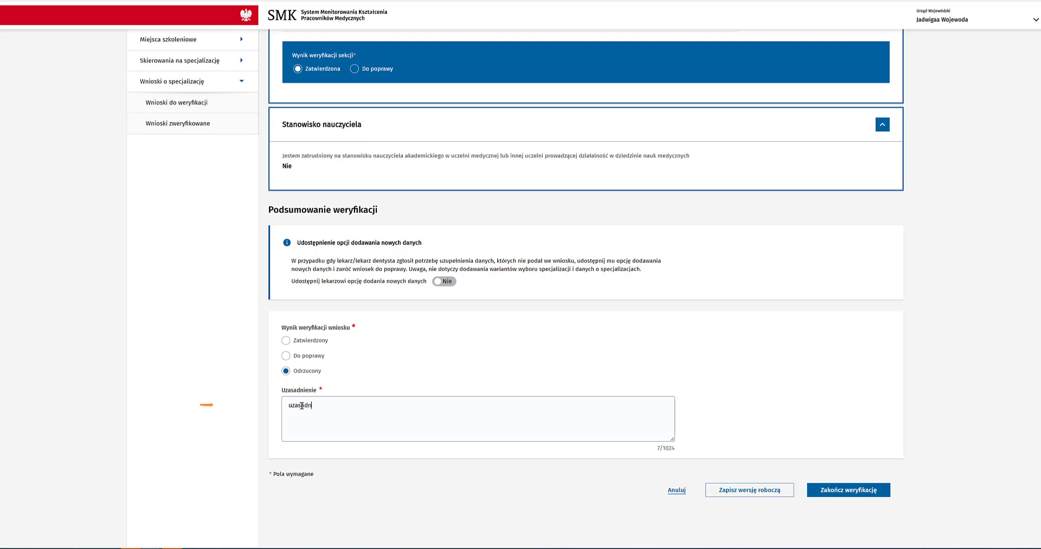
{"action": "type", "text": "ienie odrzucenia"}
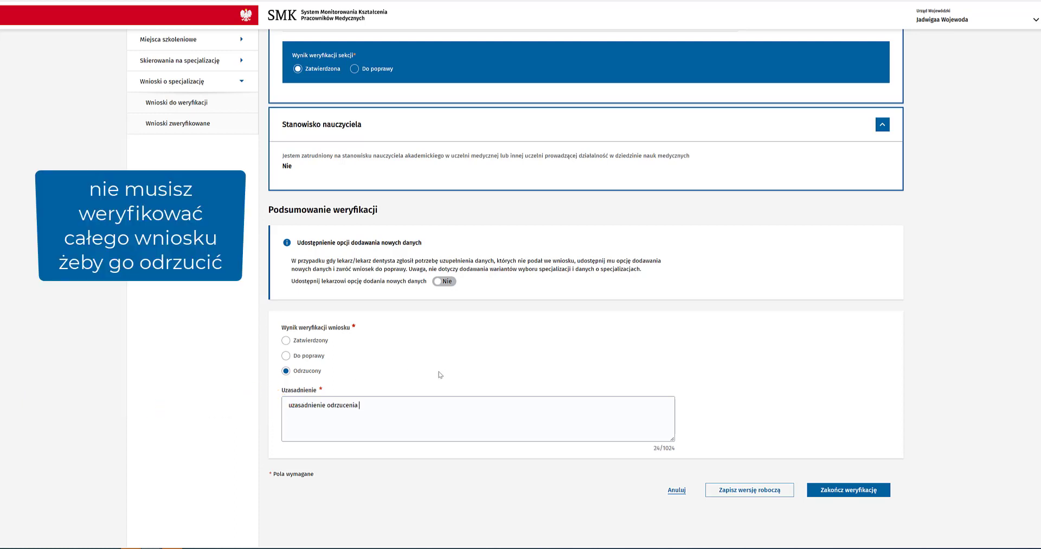
{"action": "type", "text": " wniosku"}
{"action": "left_click", "coordinate": [869, 492]}
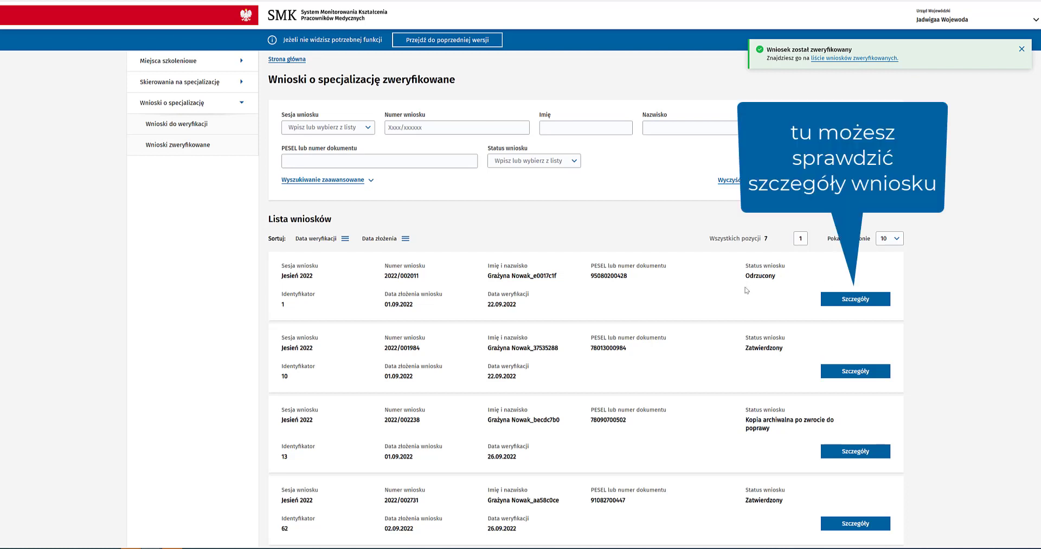
{"action": "mouse_move", "coordinate": [746, 291]}
{"action": "left_mouse_down"}
{"action": "mouse_move", "coordinate": [775, 265]}
{"action": "mouse_move", "coordinate": [747, 273]}
{"action": "left_mouse_up"}
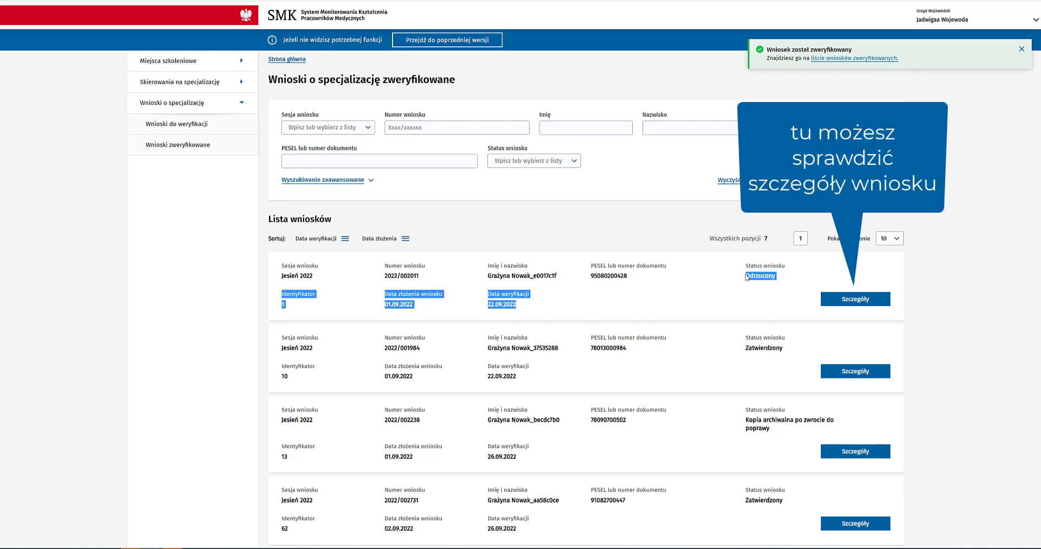
{"action": "double_click", "coordinate": [507, 305]}
{"action": "left_click", "coordinate": [562, 299]}
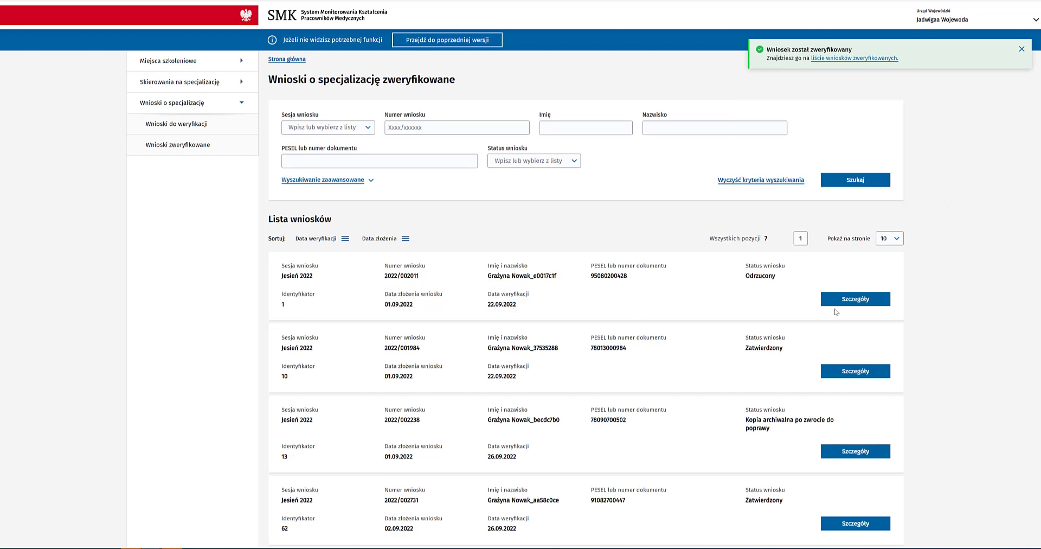
{"action": "left_click", "coordinate": [829, 299]}
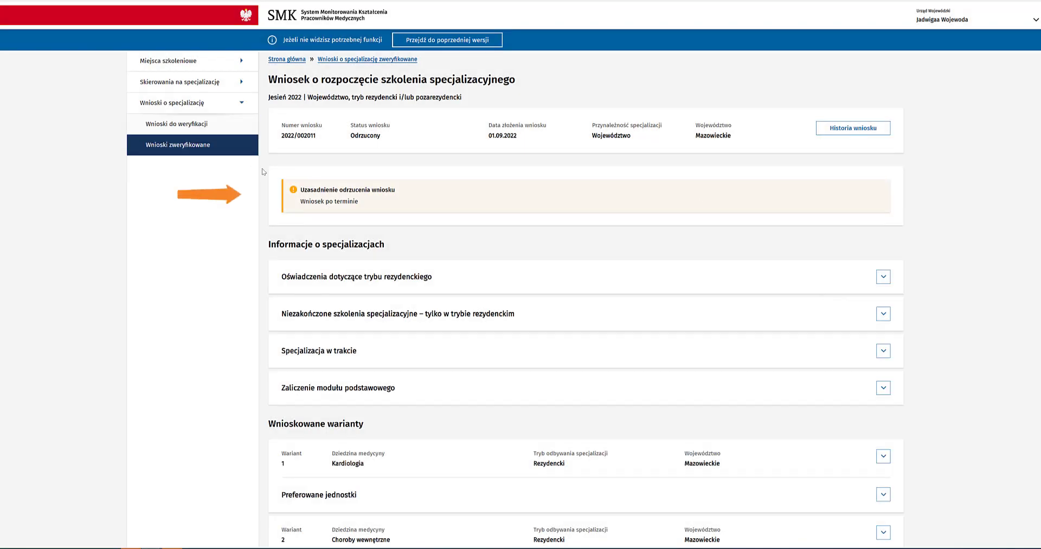
{"action": "left_click_drag", "start_coordinate": [301, 202], "coordinate": [368, 201]}
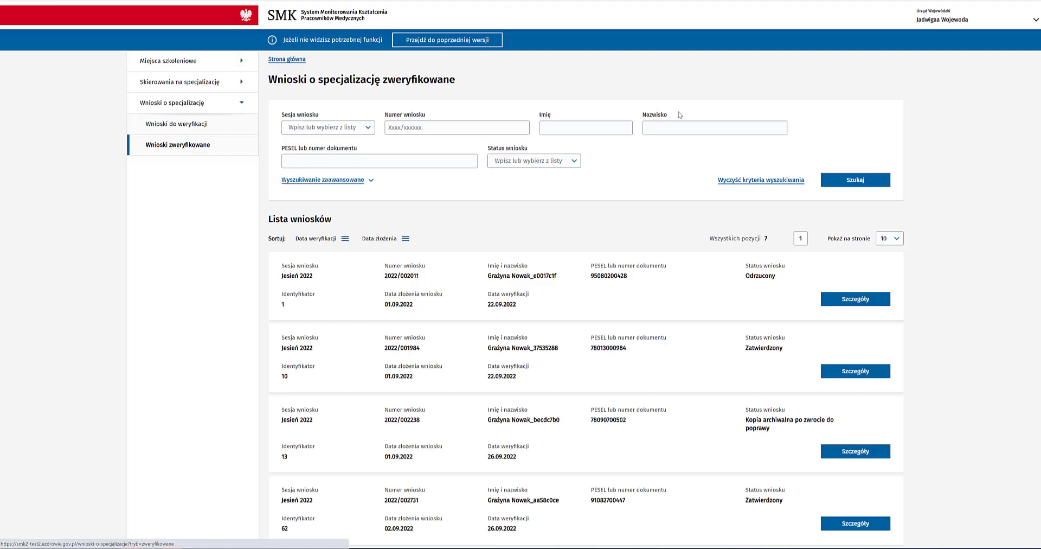
Step: Sort verified applications by Data weryfikacji and open the newly rejected application's details
{"action": "left_click", "coordinate": [325, 245]}
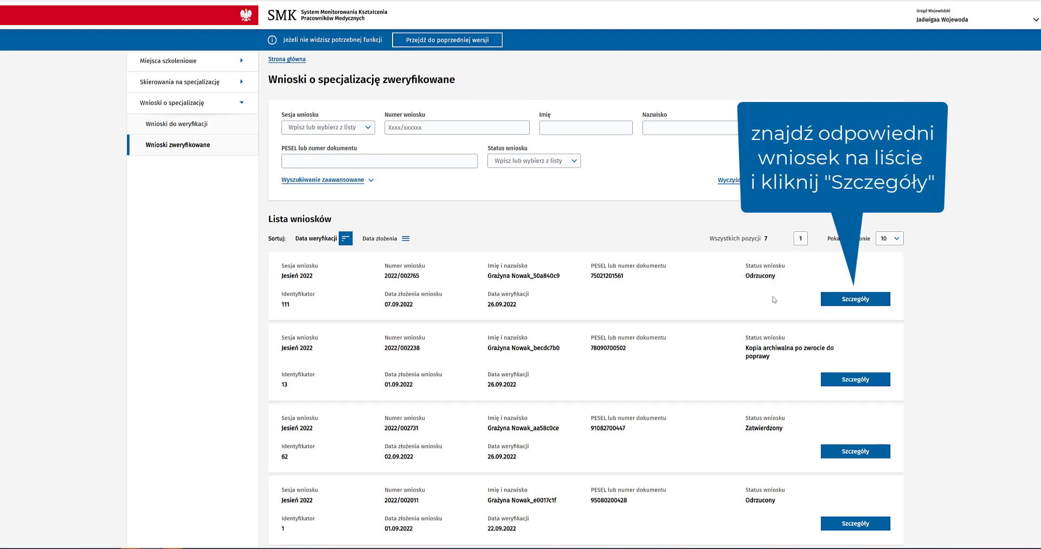
{"action": "left_click", "coordinate": [836, 301]}
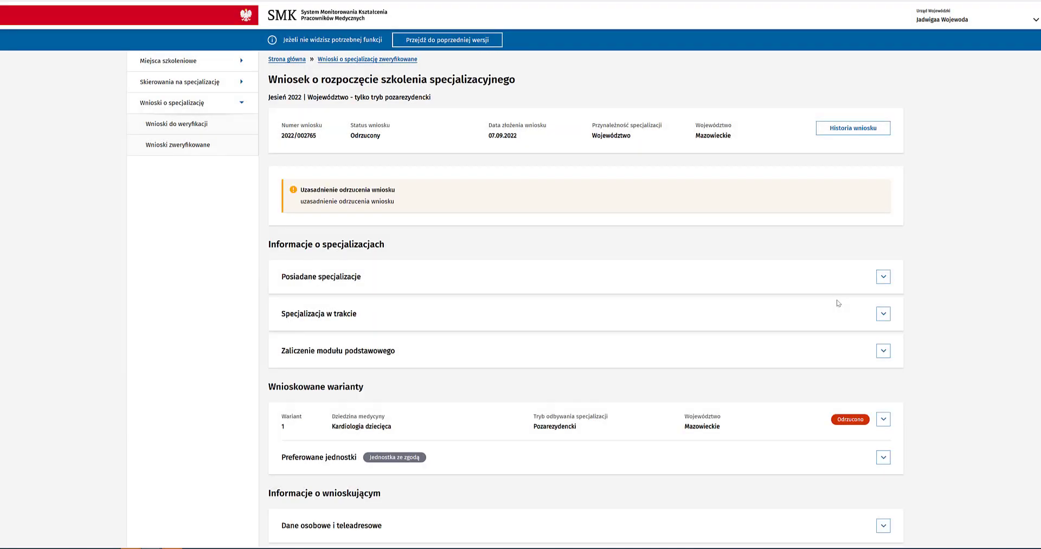
{"action": "scroll", "coordinate": [868, 311], "scroll_direction": "down", "scroll_amount": 3}
{"action": "left_click", "coordinate": [883, 342]}
{"action": "scroll", "coordinate": [883, 341], "scroll_direction": "down", "scroll_amount": 10}
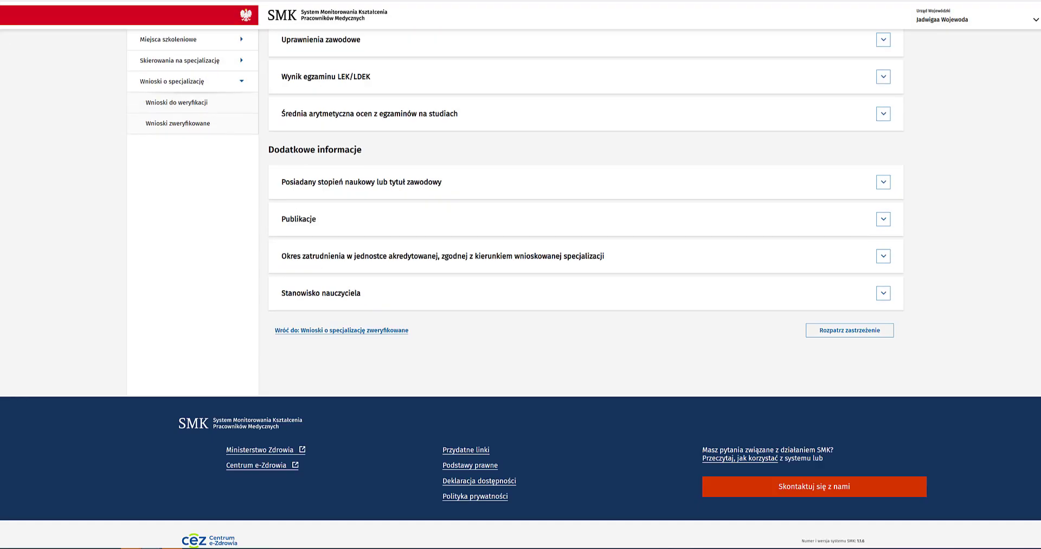
Step: Reject the objection 'test' with justification 'uzasadnienie', then re-sort by verification date
{"action": "left_click", "coordinate": [843, 321]}
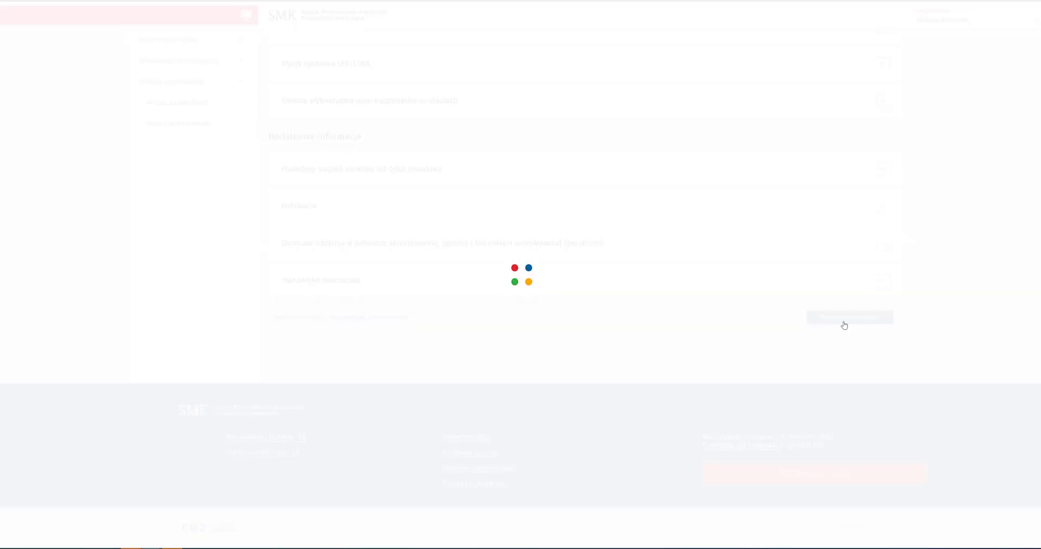
{"action": "left_click", "coordinate": [367, 378]}
{"action": "type", "text": "test"}
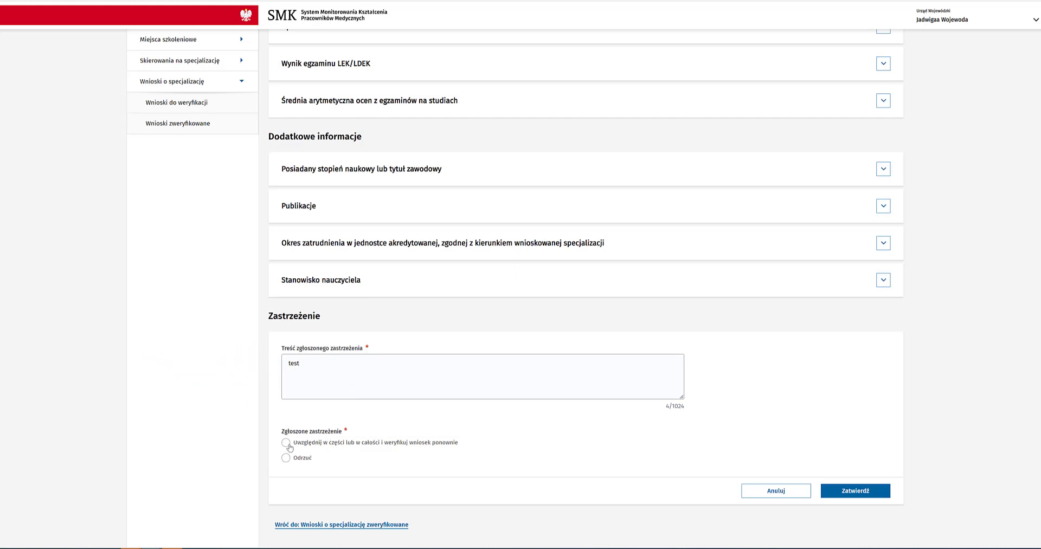
{"action": "left_click", "coordinate": [287, 458]}
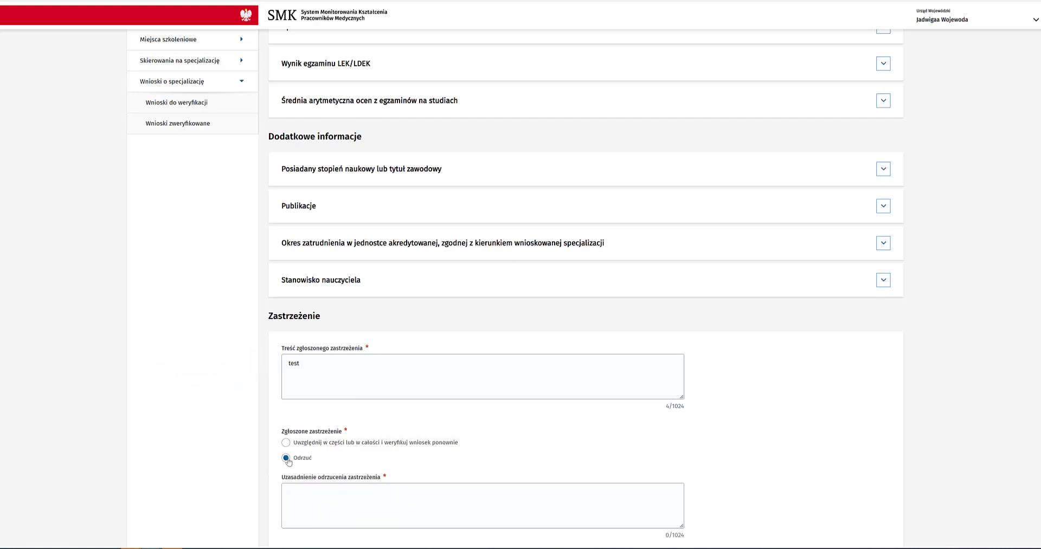
{"action": "scroll", "coordinate": [336, 440], "scroll_direction": "down", "scroll_amount": 2}
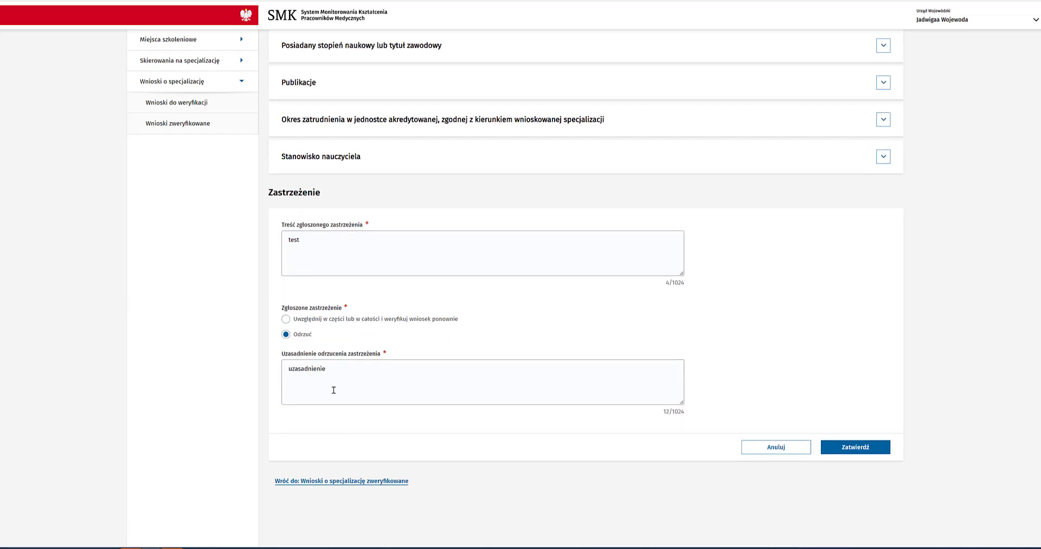
{"action": "left_click", "coordinate": [862, 448]}
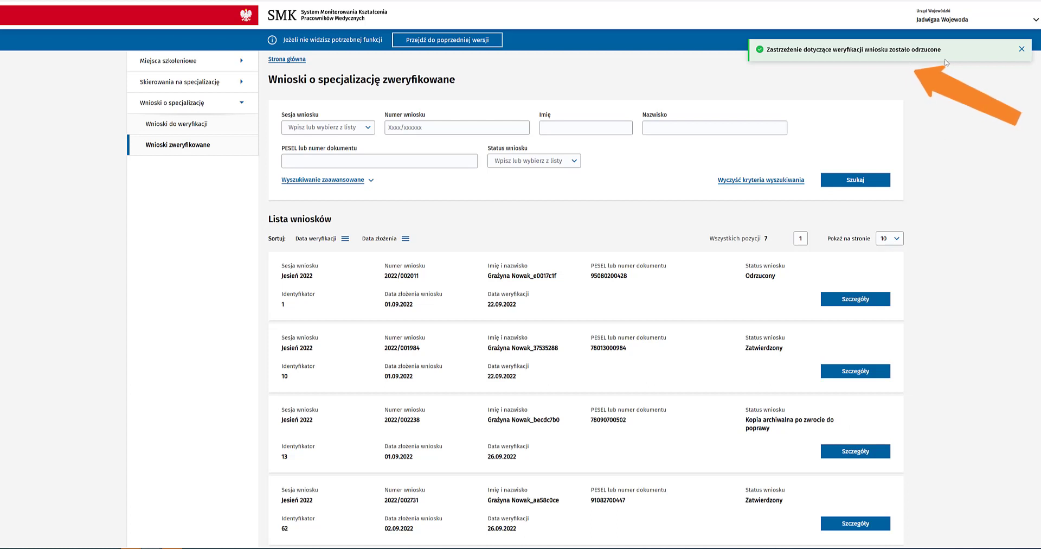
{"action": "left_click", "coordinate": [345, 238]}
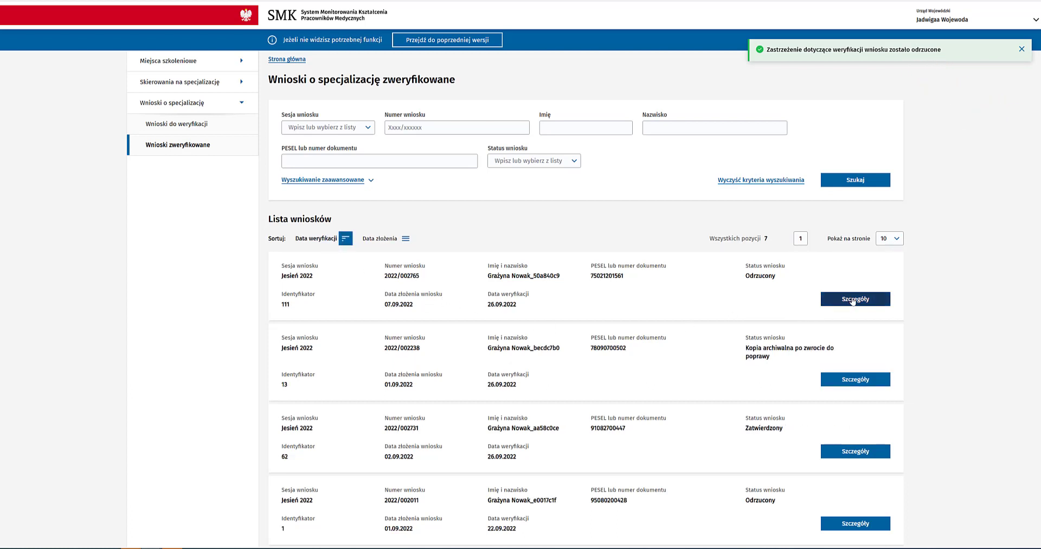
{"action": "left_click", "coordinate": [855, 299]}
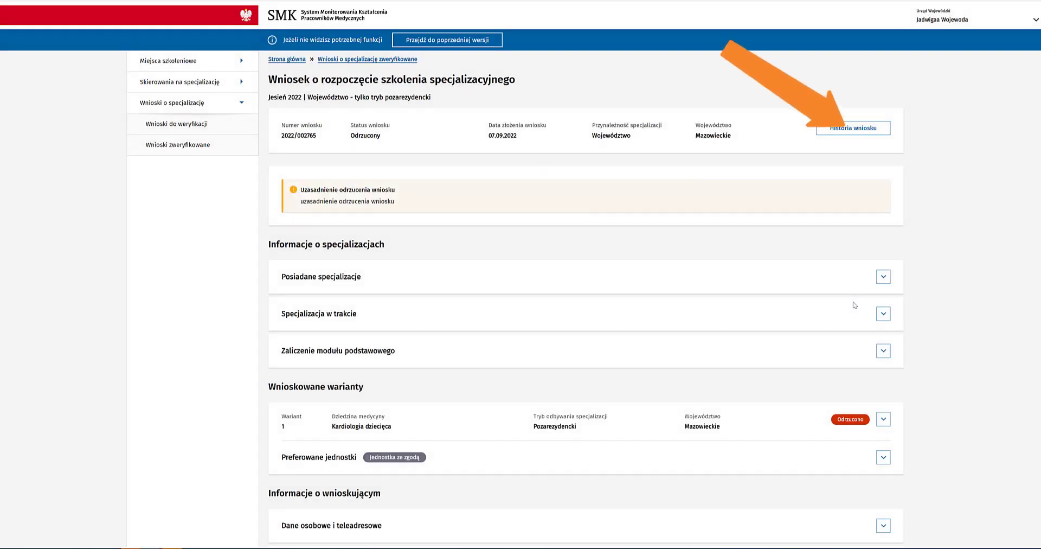
{"action": "left_click", "coordinate": [833, 134]}
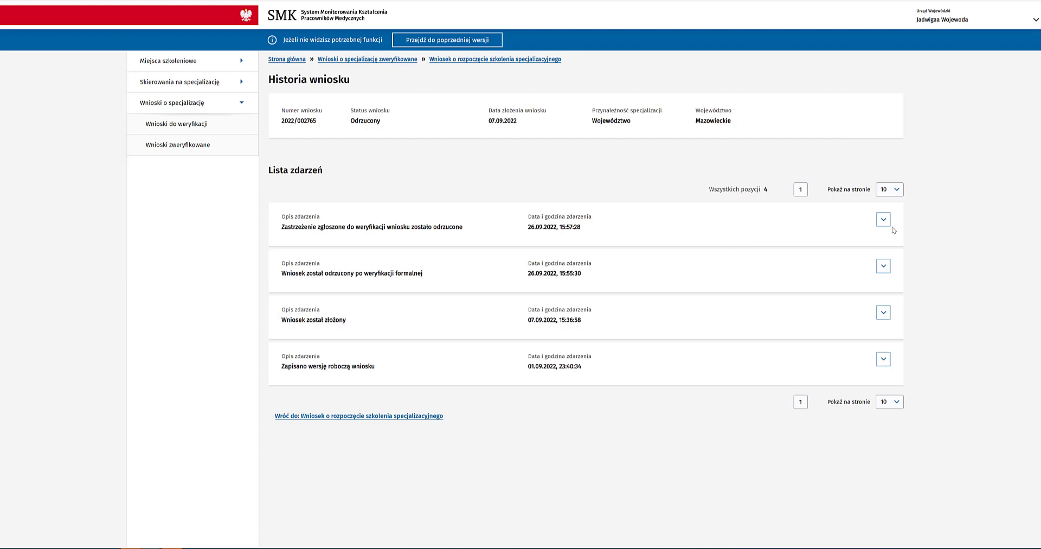
{"action": "left_click", "coordinate": [882, 223]}
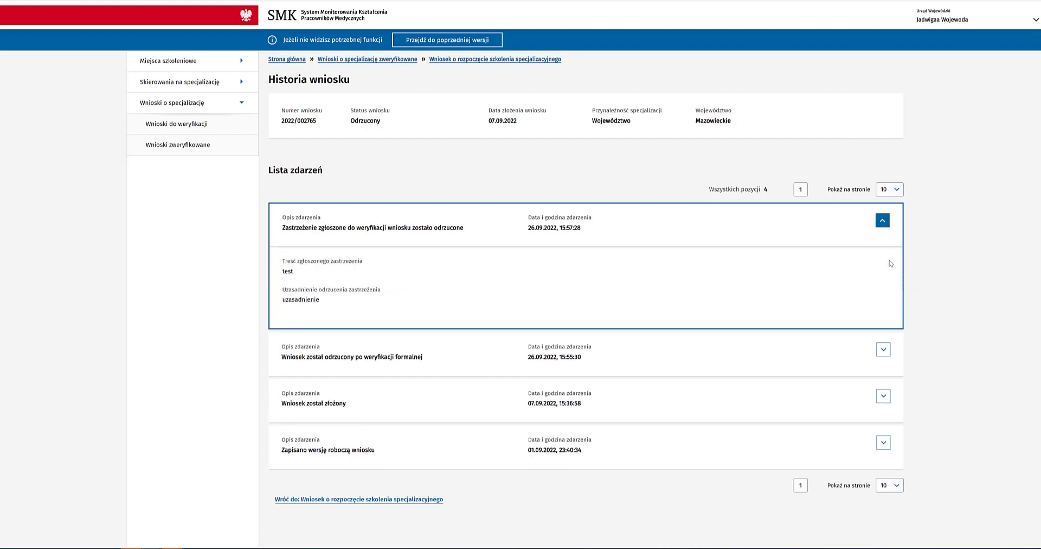